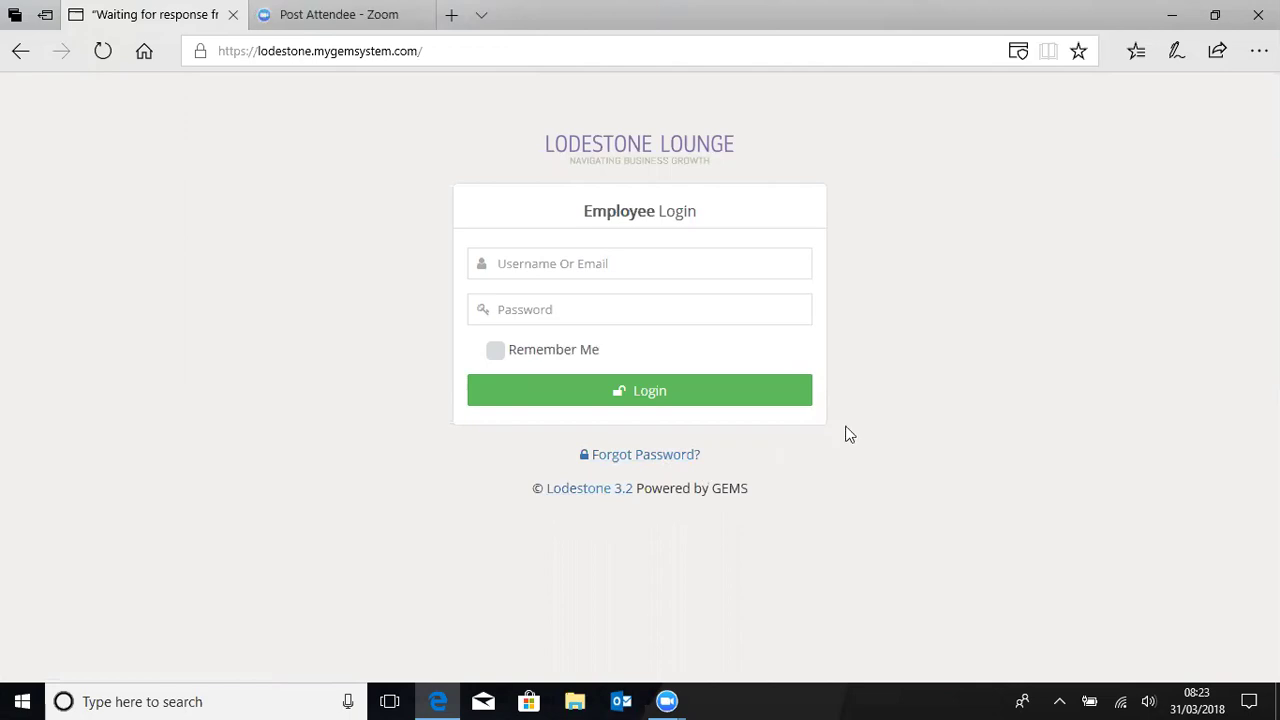
Log in to the employee portal with the username and account password
click(511, 268)
click(515, 302)
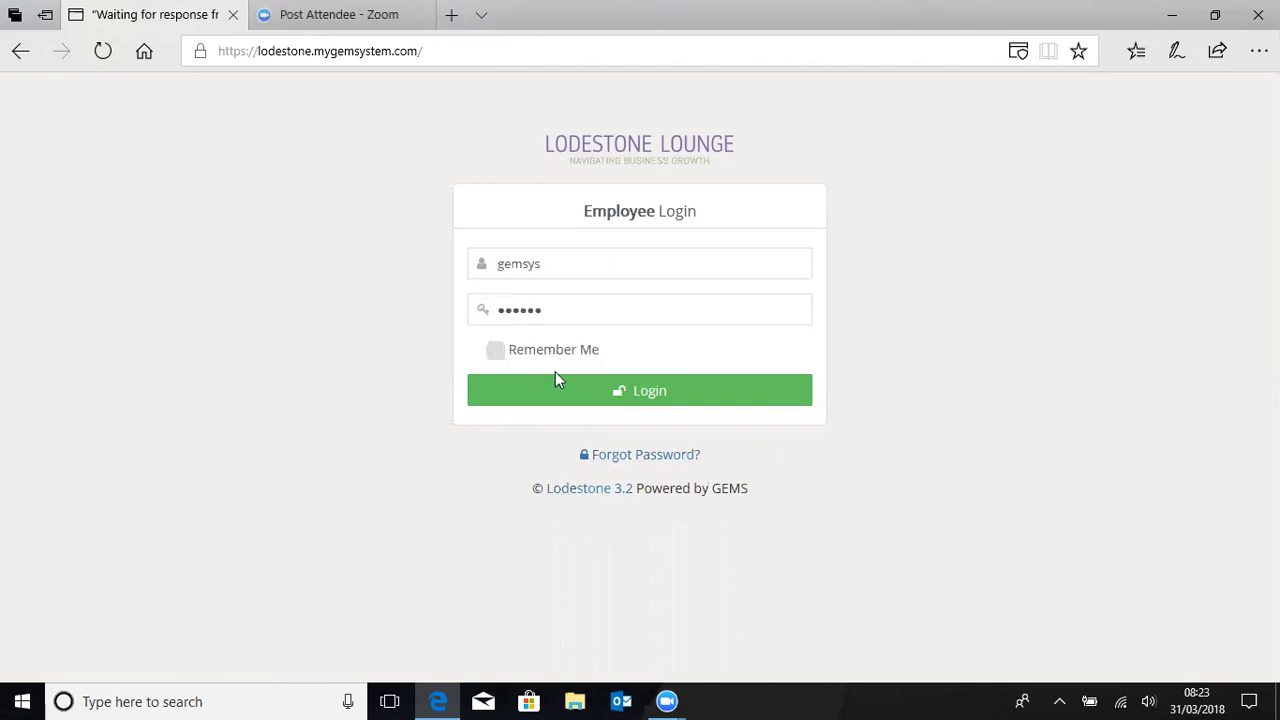
click(657, 398)
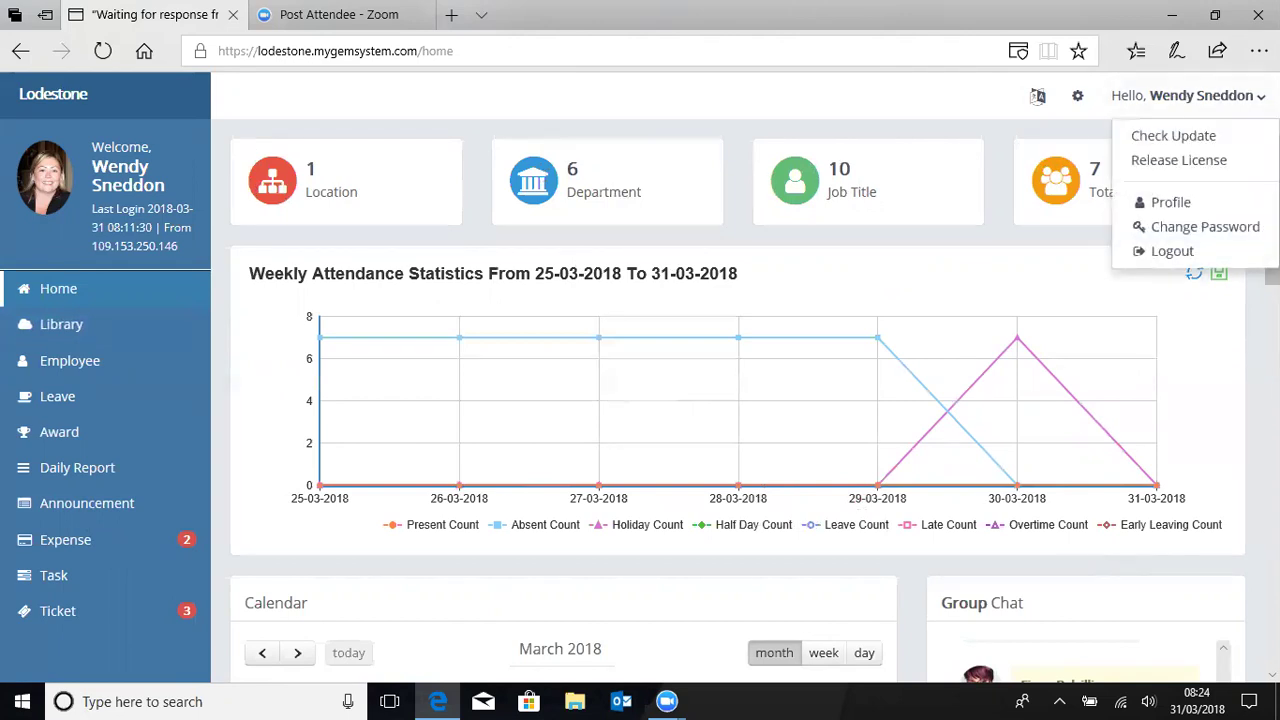
Open the logged-in employee's profile and review its personal details and Avatar section
click(1172, 200)
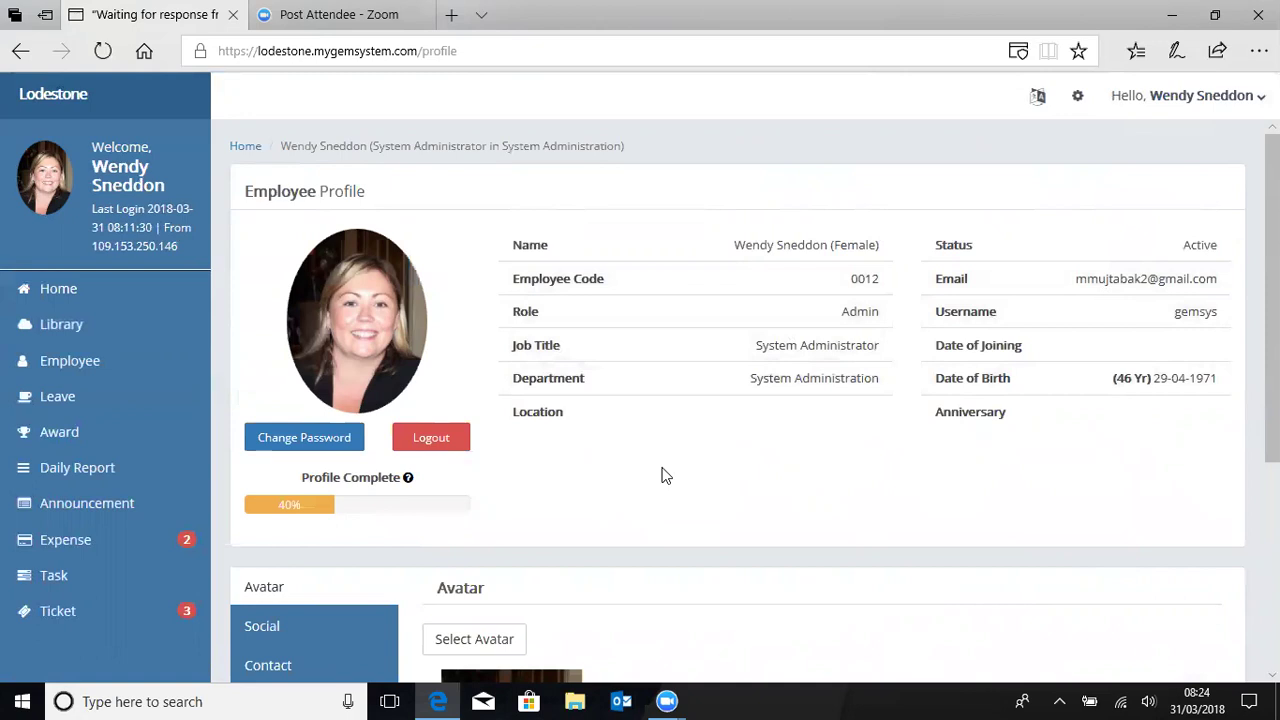
scroll(665, 475, down, 3)
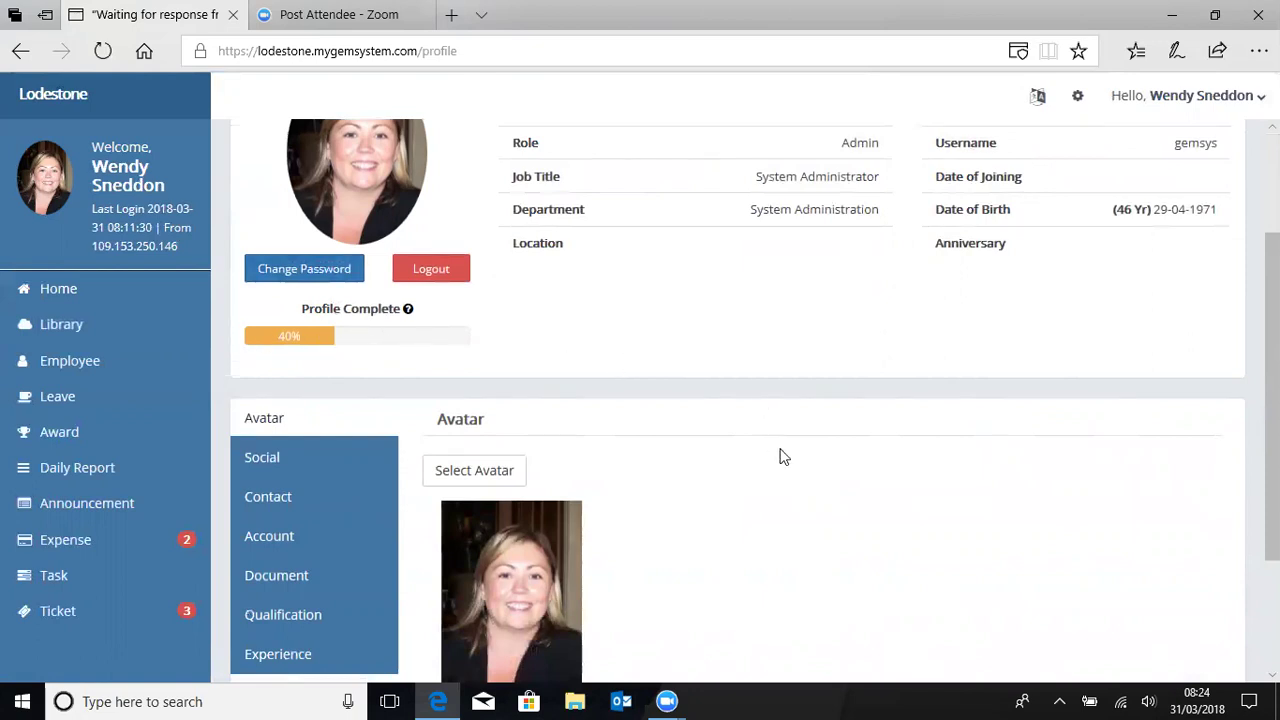
scroll(780, 454, down, 3)
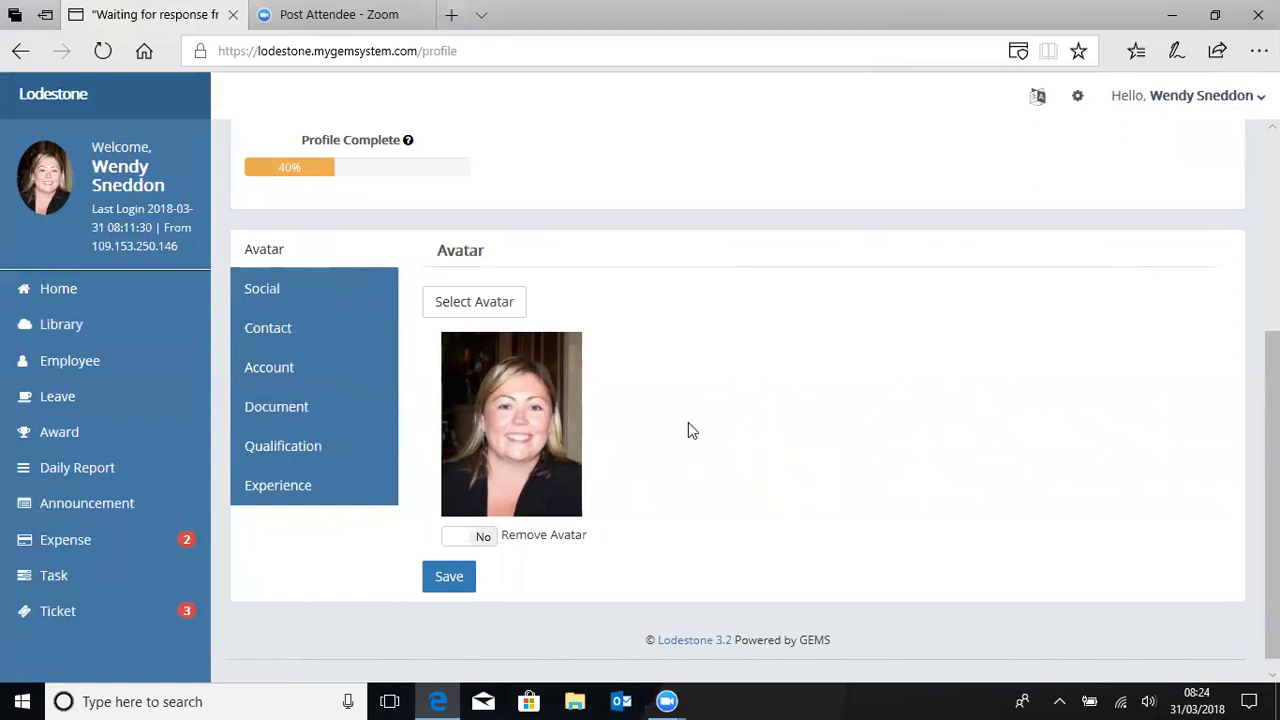
View the Social, Contact and Account sections of the employee profile
click(267, 299)
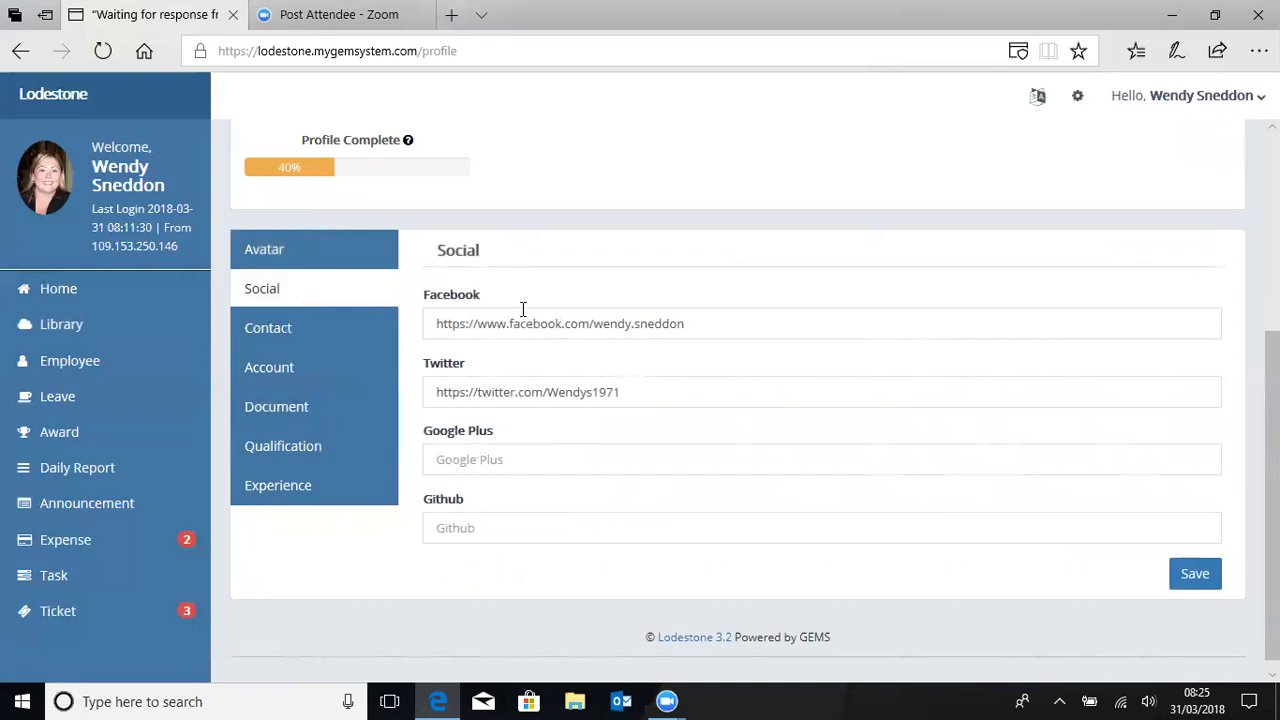
click(270, 330)
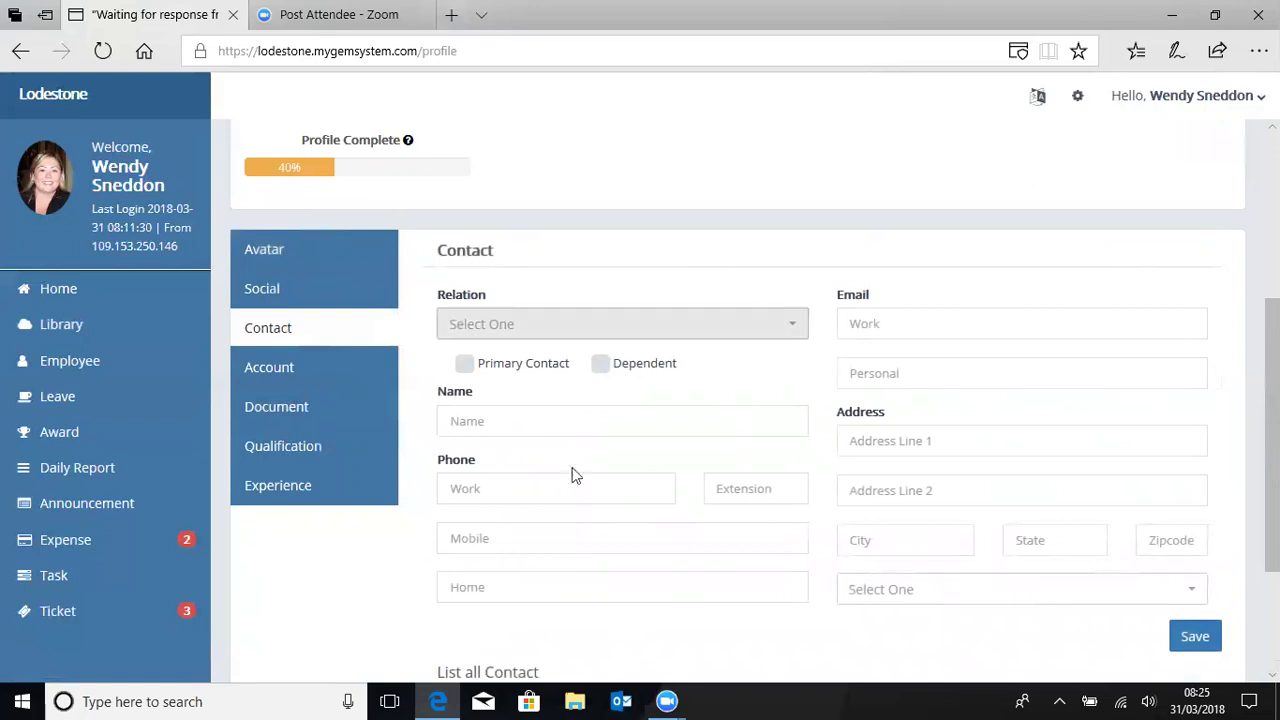
click(262, 372)
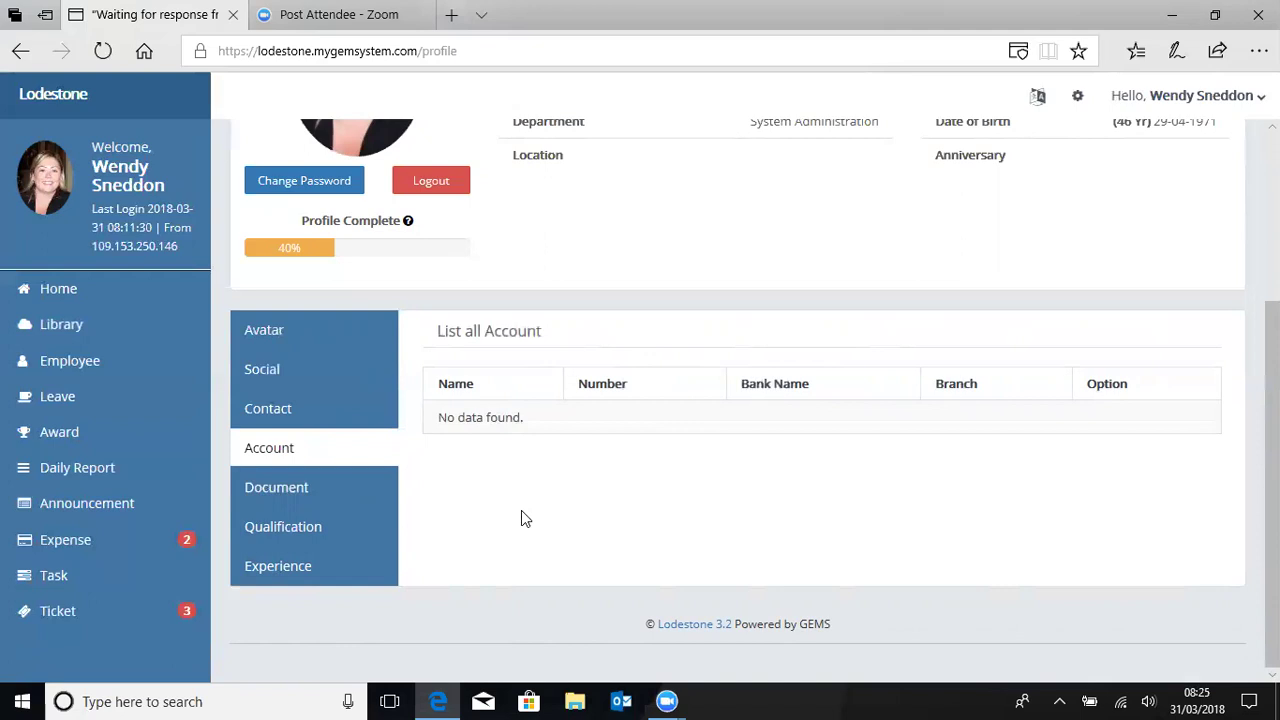
Open the profile's Document section and examine the document type options, upload form and document list
click(277, 489)
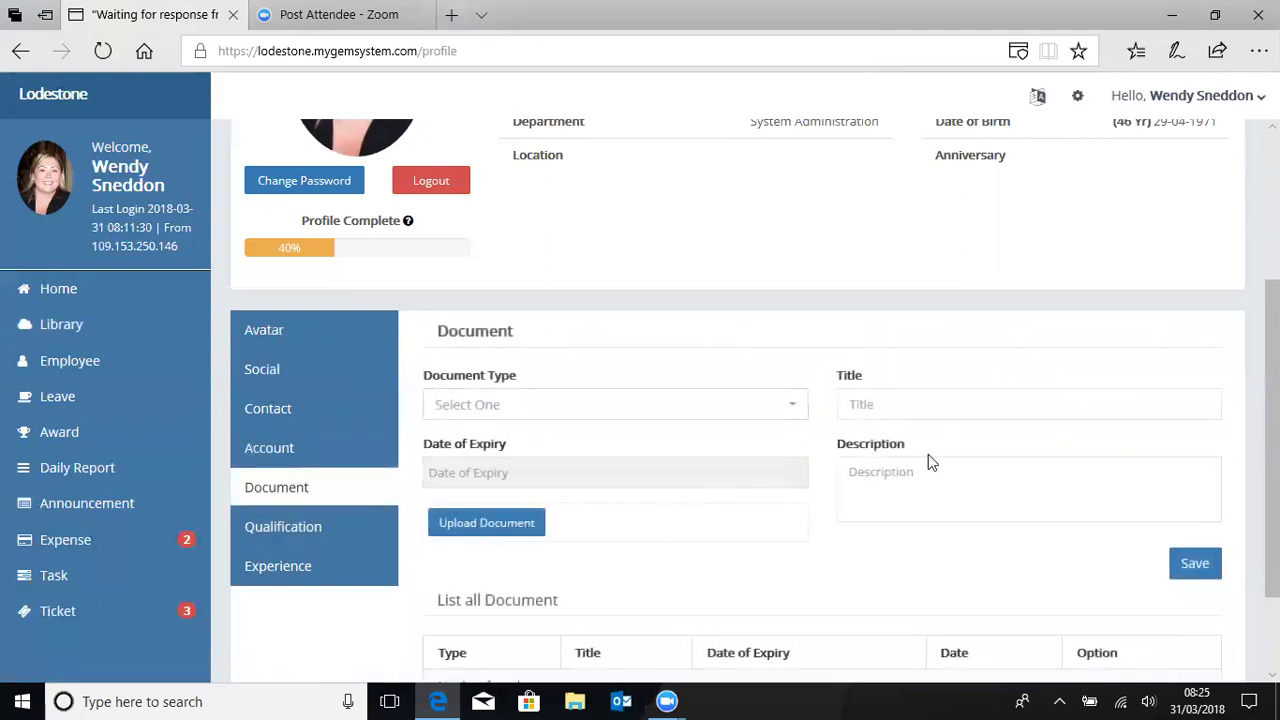
click(763, 415)
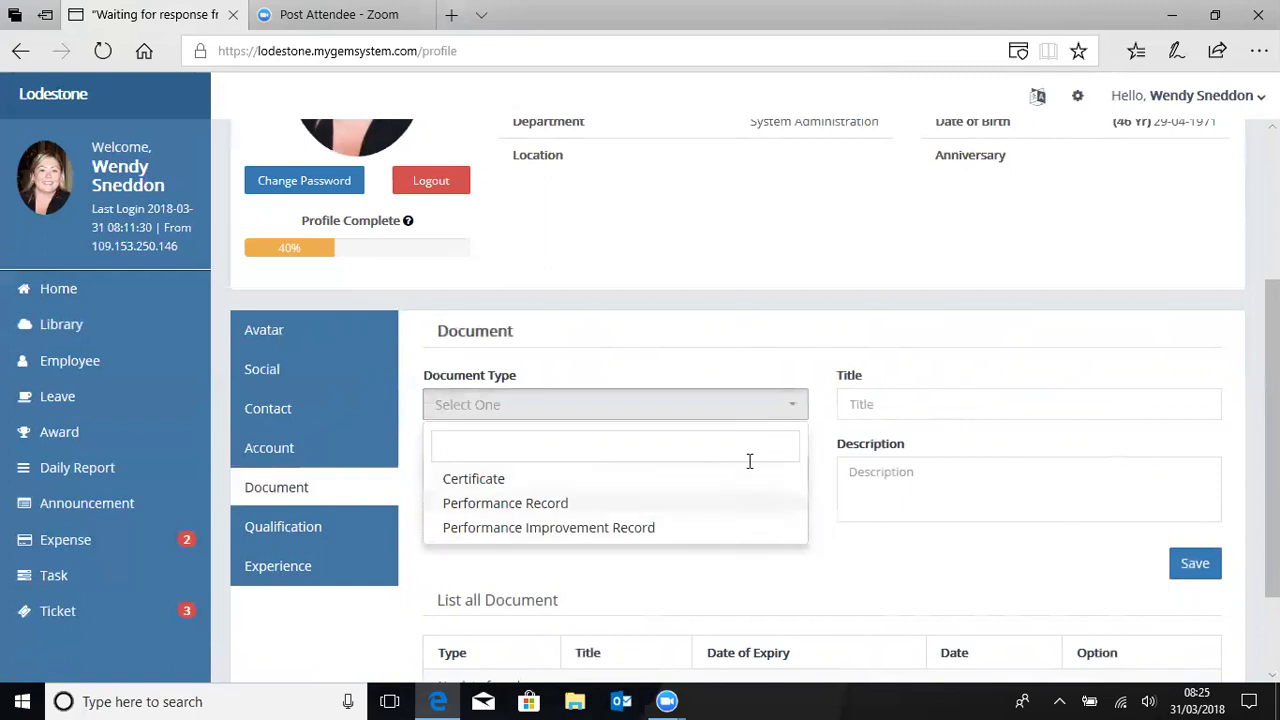
click(741, 362)
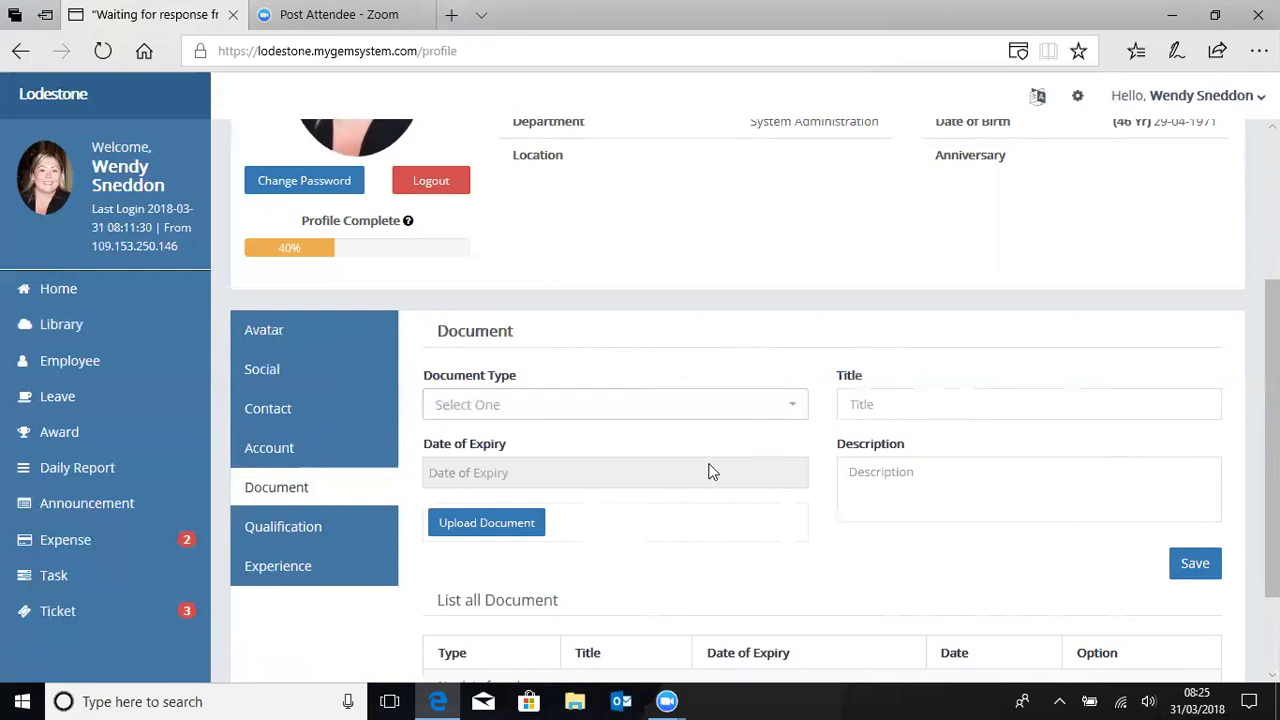
click(458, 522)
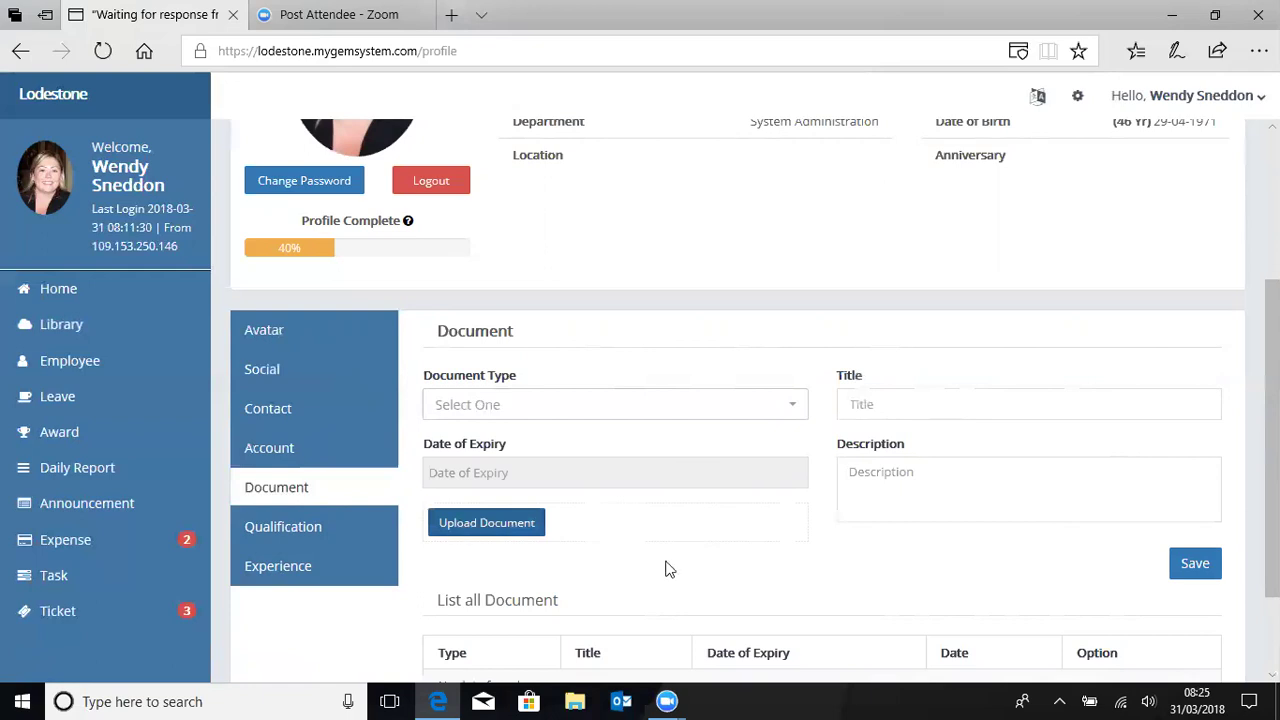
scroll(709, 571, down, 1)
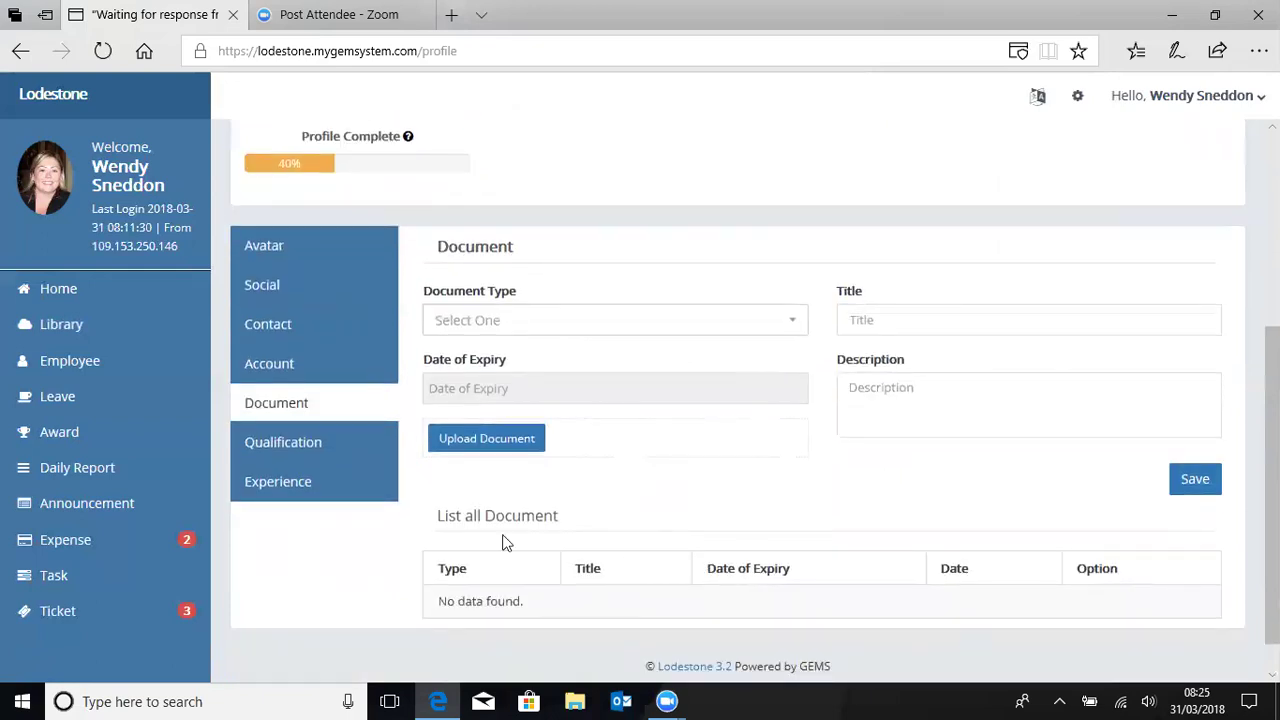
View the Qualification and Experience sections of the employee profile
click(272, 443)
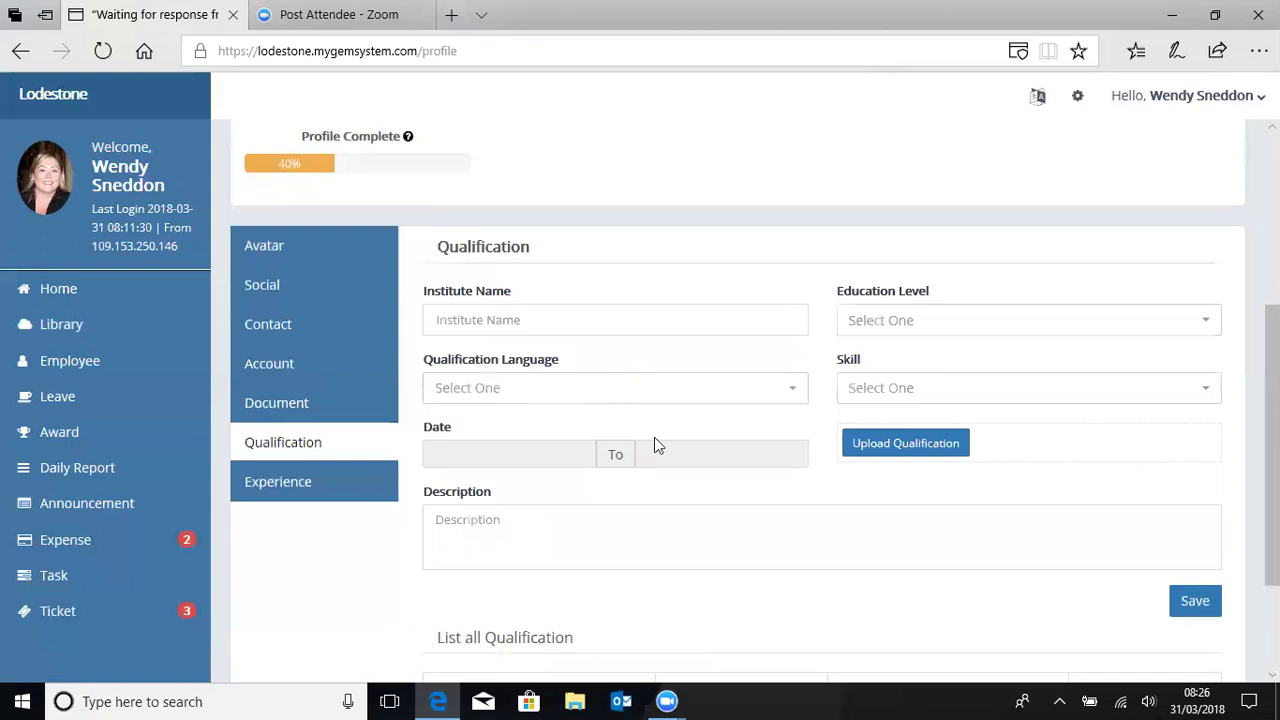
click(293, 486)
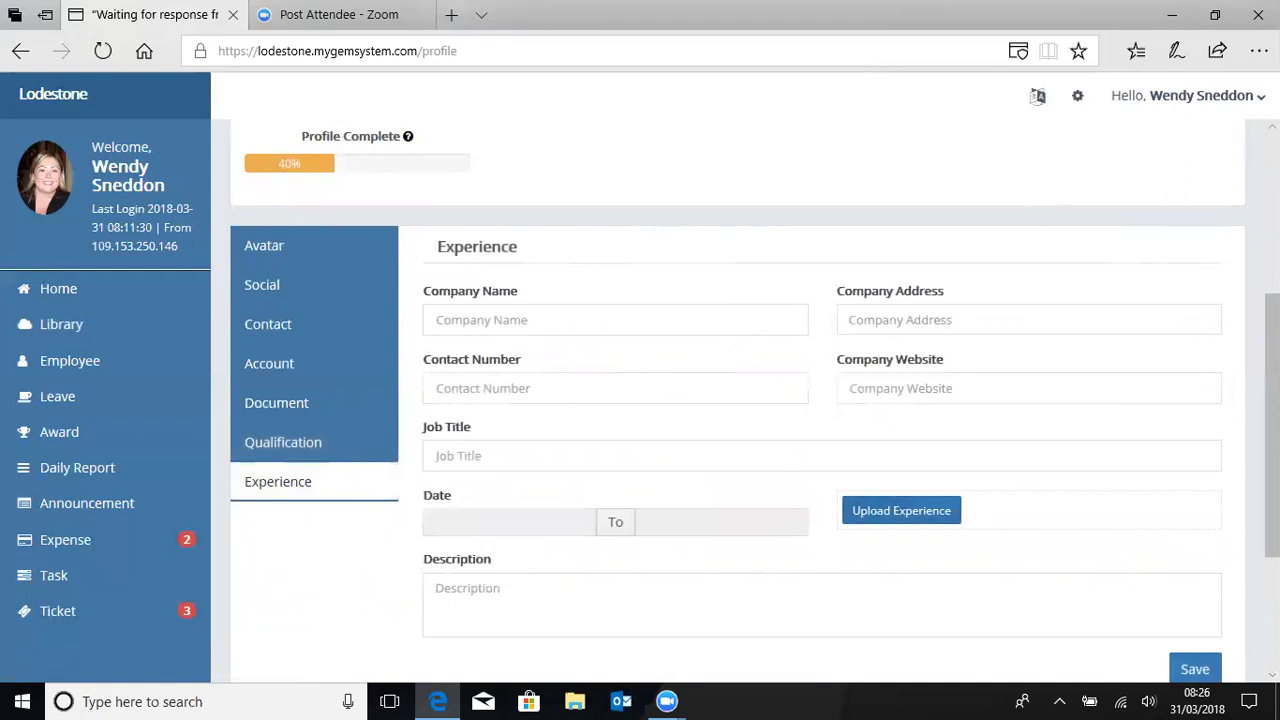
click(1188, 96)
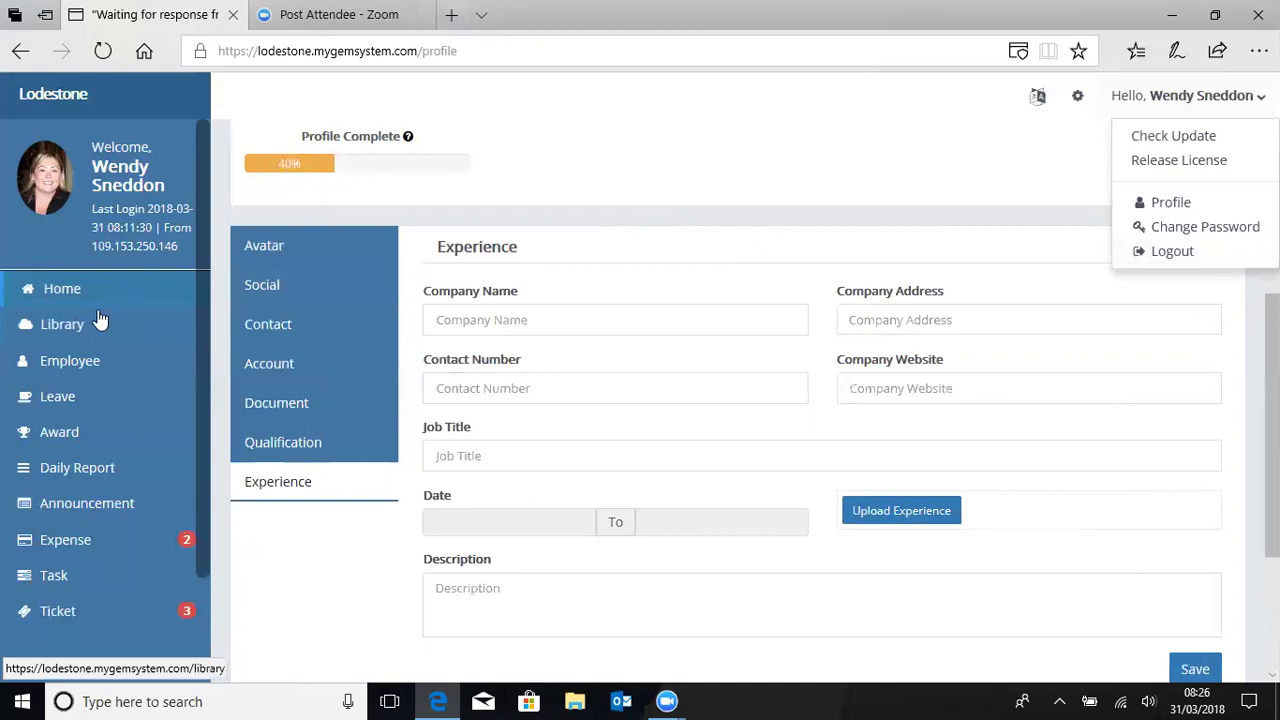
Return to the Home dashboard and examine the weekly attendance statistics chart
click(63, 298)
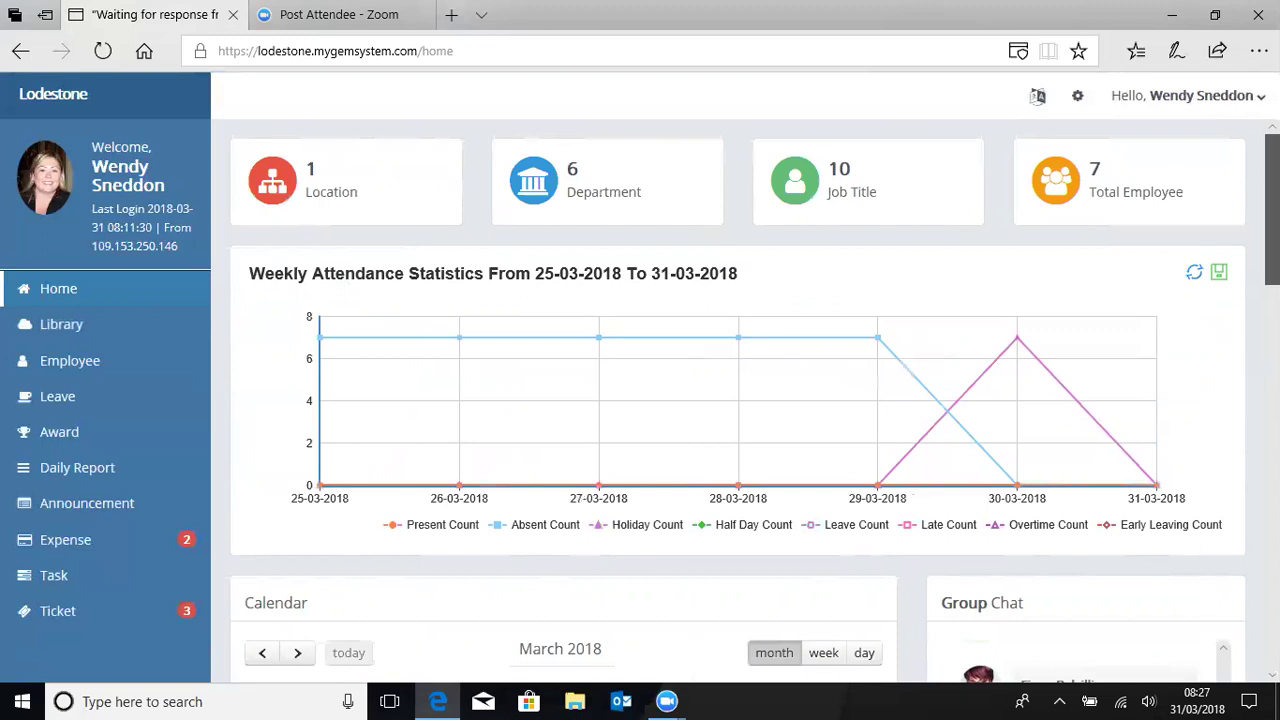
scroll(738, 400, down, 2)
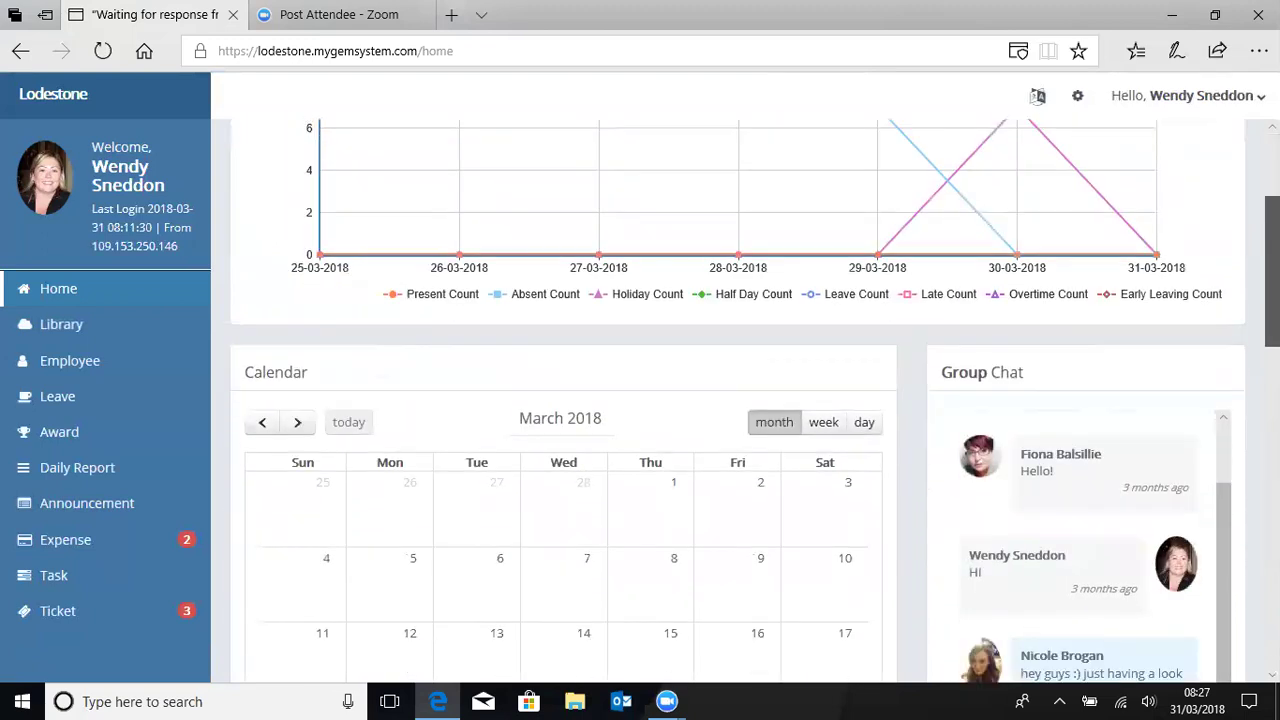
scroll(738, 400, up, 1)
scroll(738, 400, down, 1)
scroll(738, 400, up, 1)
scroll(738, 400, down, 1)
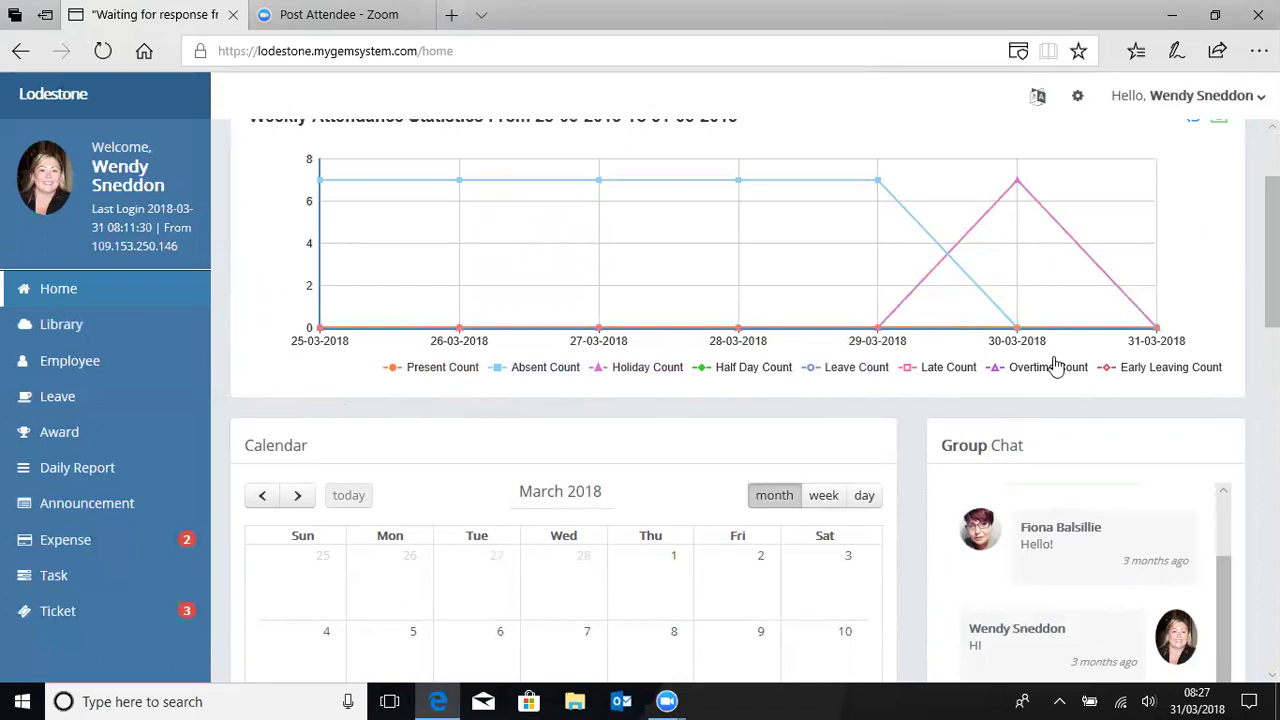
Review the dashboard's monthly calendar, Group Chat and Celebration widgets
scroll(737, 400, down, 3)
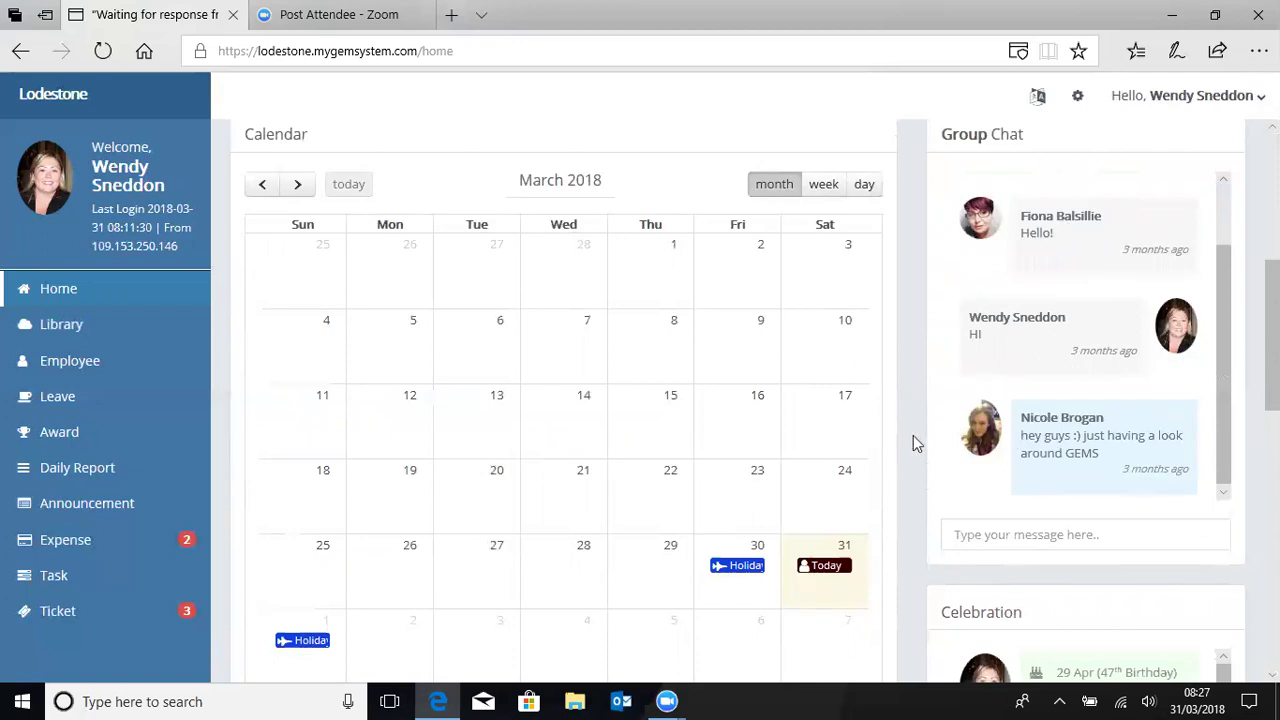
scroll(913, 435, down, 1)
scroll(911, 437, down, 1)
scroll(911, 439, down, 1)
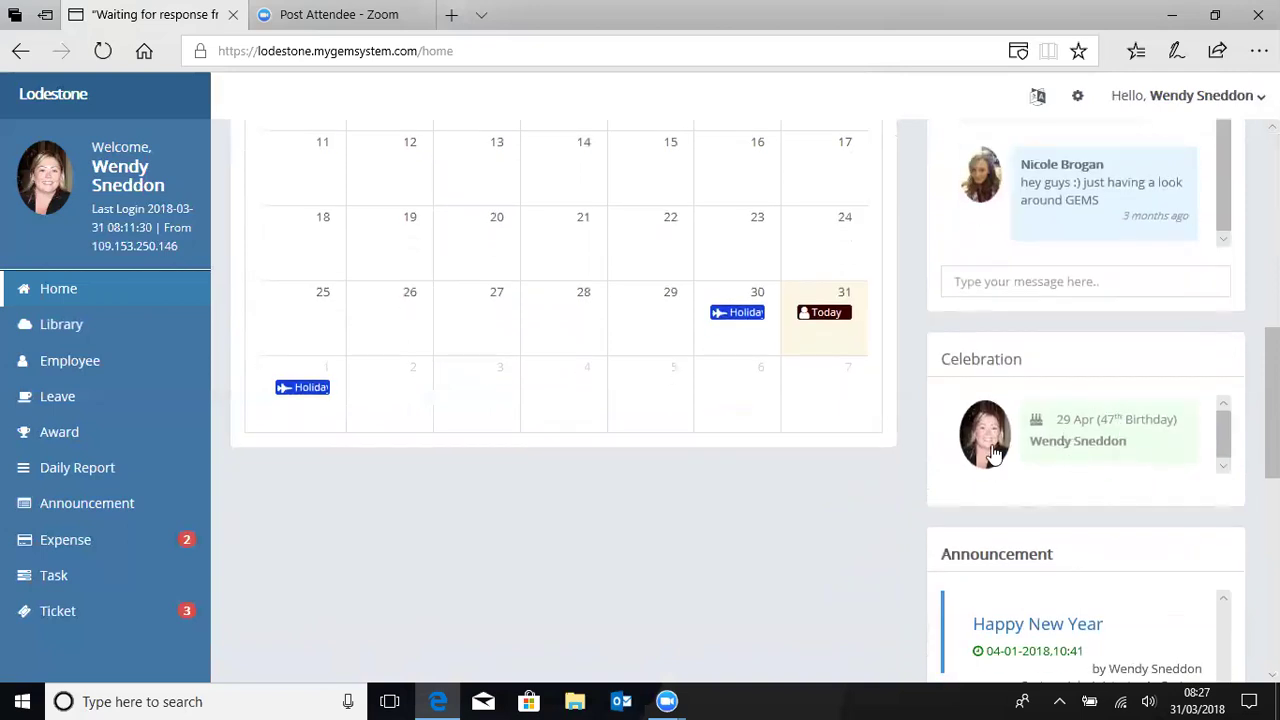
Review the dashboard's Announcement, Attendance, Leave Status and task widgets down to the end of the page
scroll(725, 500, down, 2)
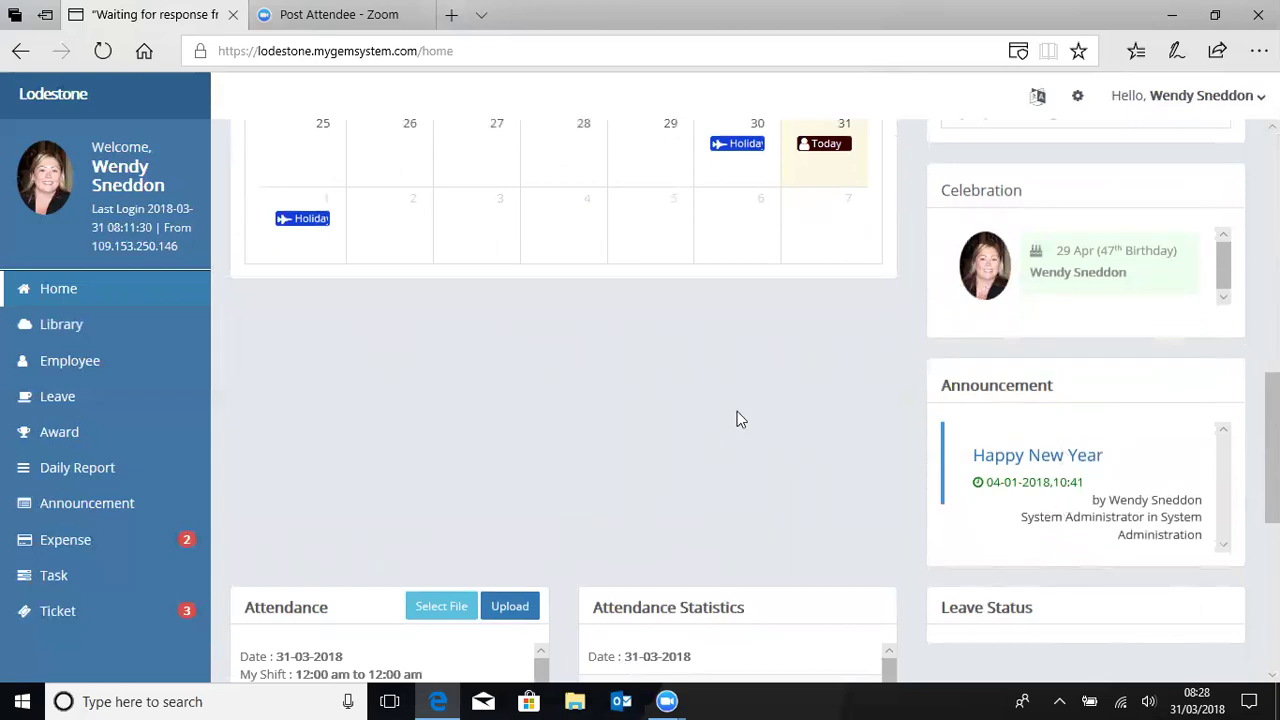
scroll(737, 418, down, 3)
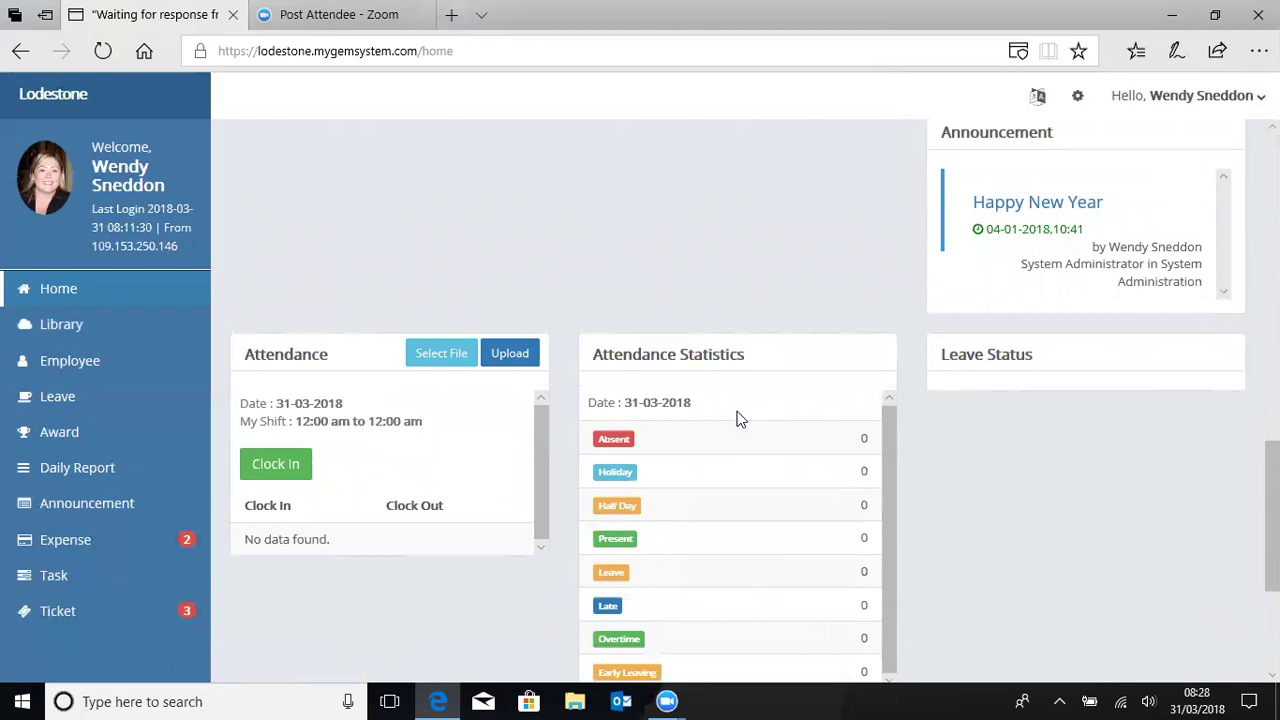
scroll(737, 418, down, 2)
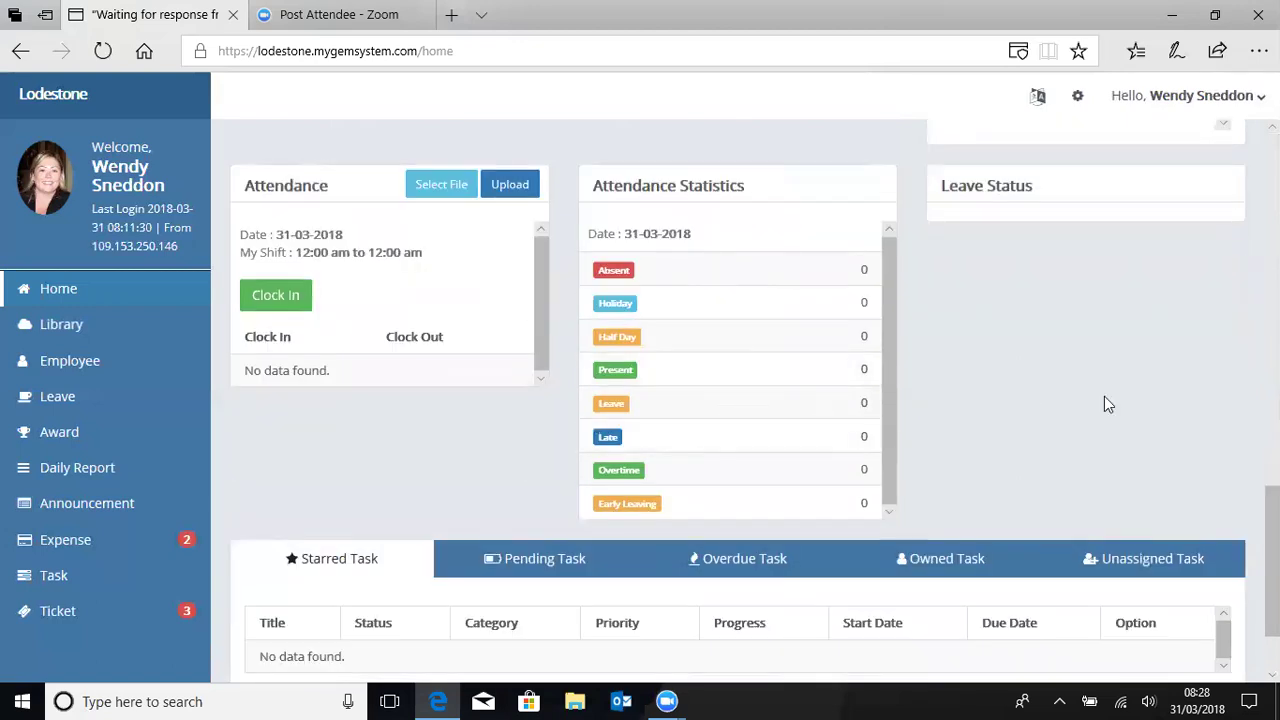
scroll(1037, 403, down, 2)
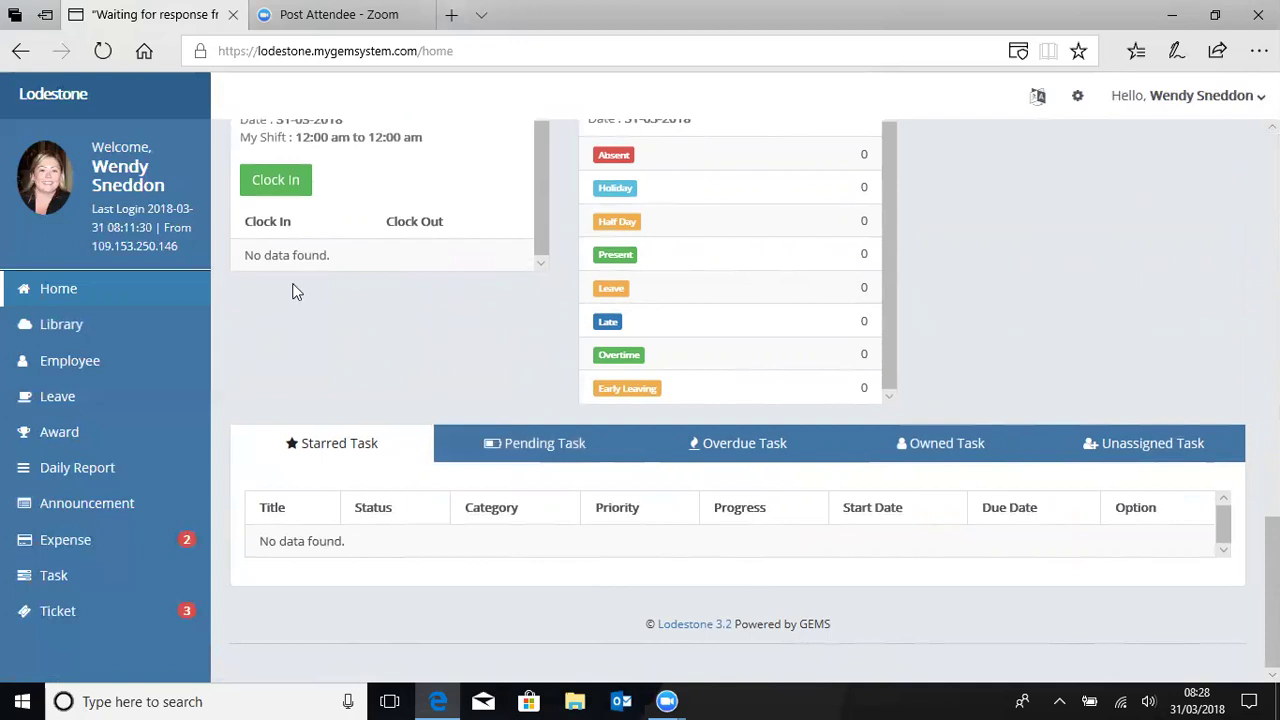
Check the Library cloud storage page, and go back to open and review the full Employee list
click(57, 331)
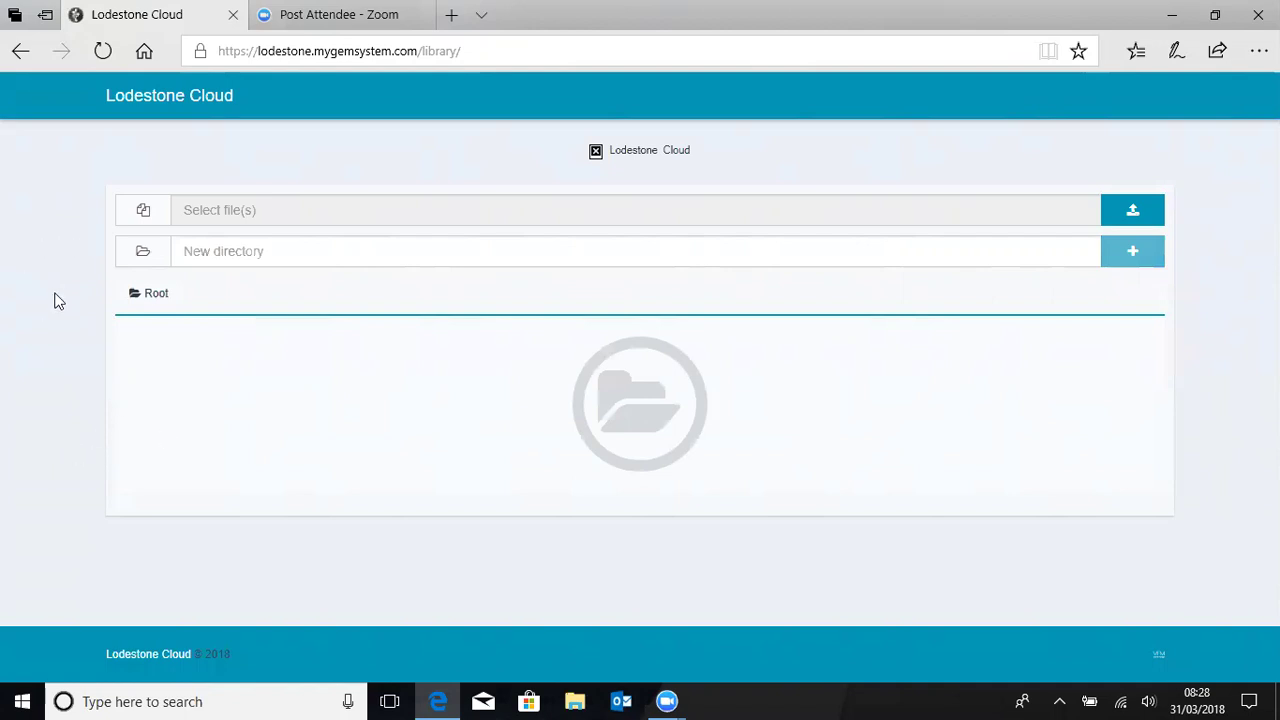
click(20, 50)
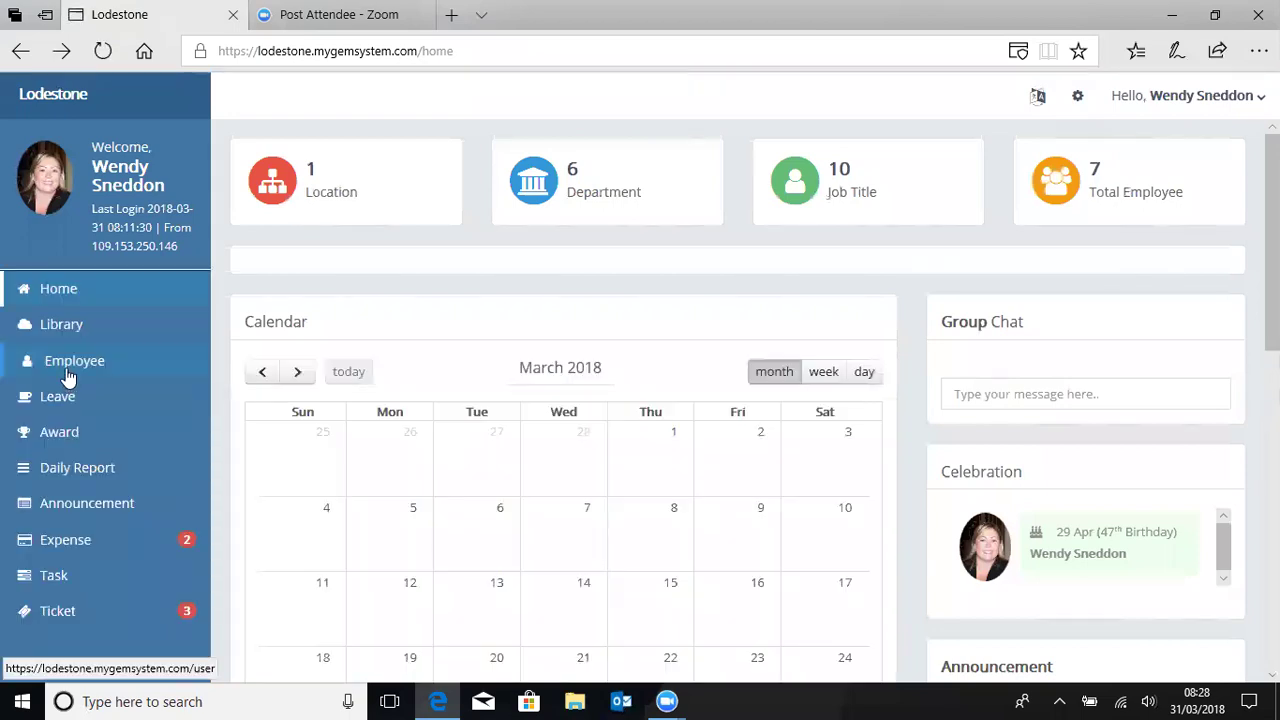
click(68, 375)
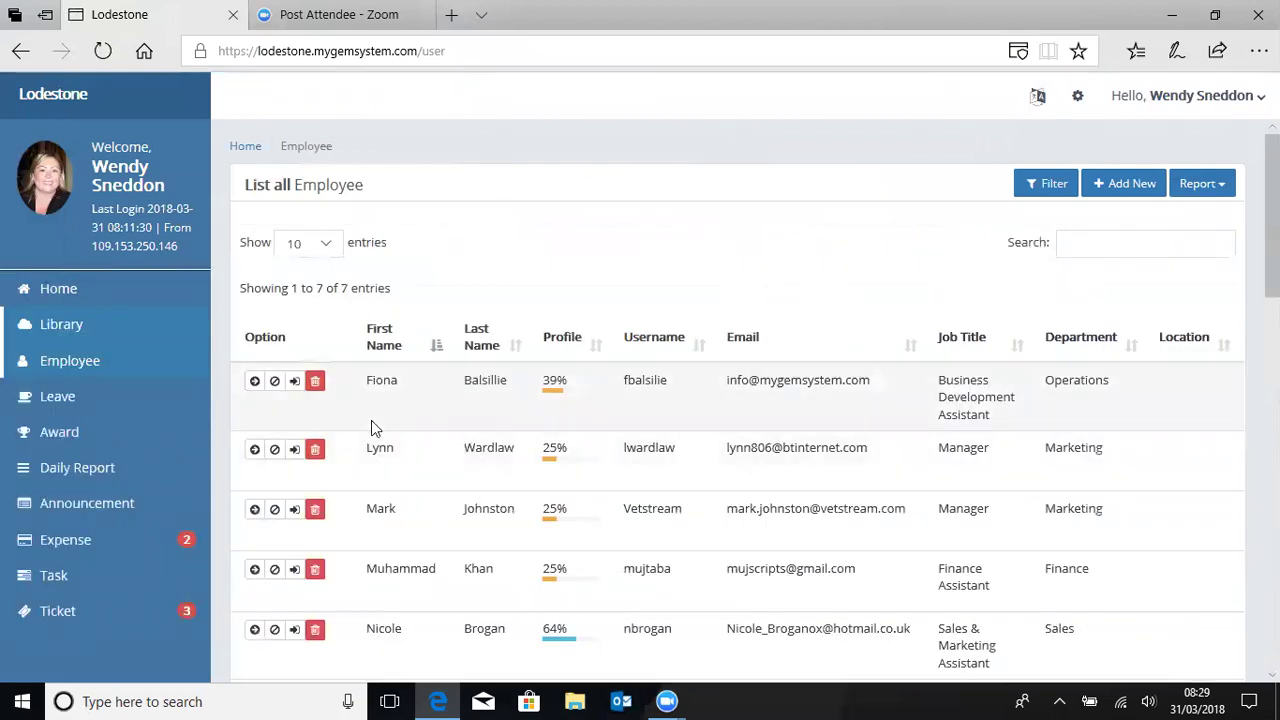
scroll(371, 422, down, 1)
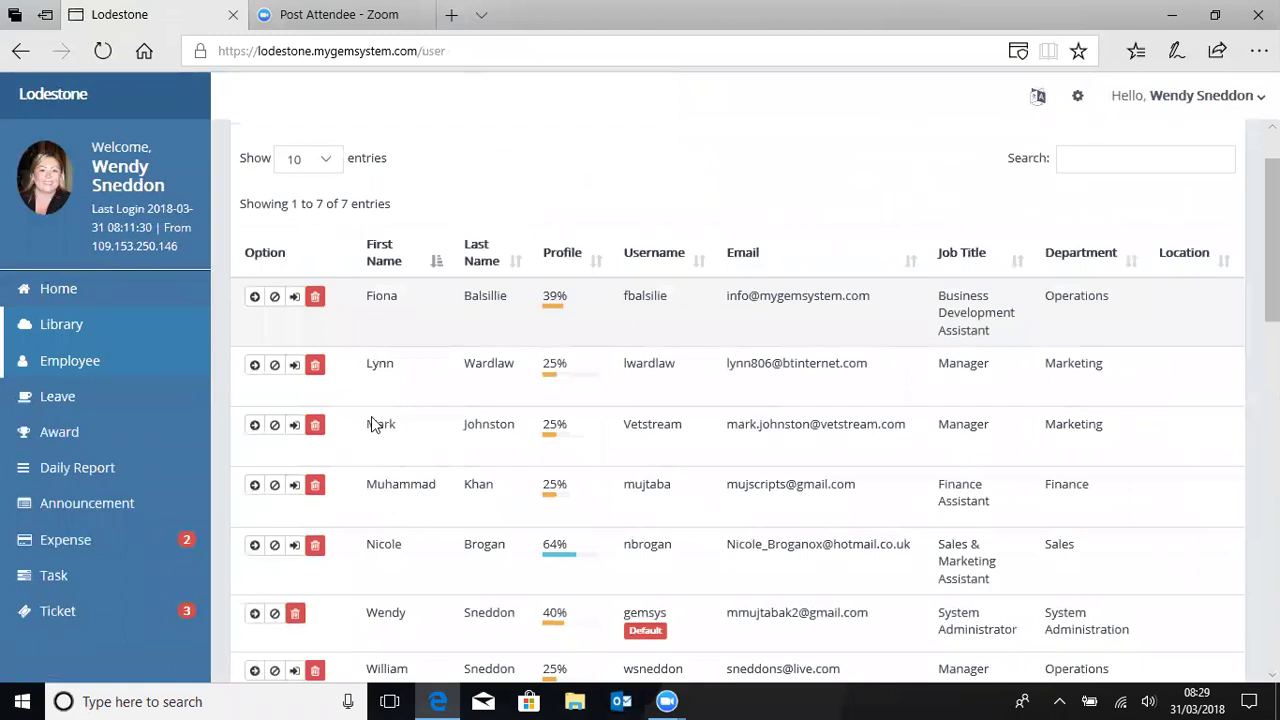
scroll(370, 398, up, 1)
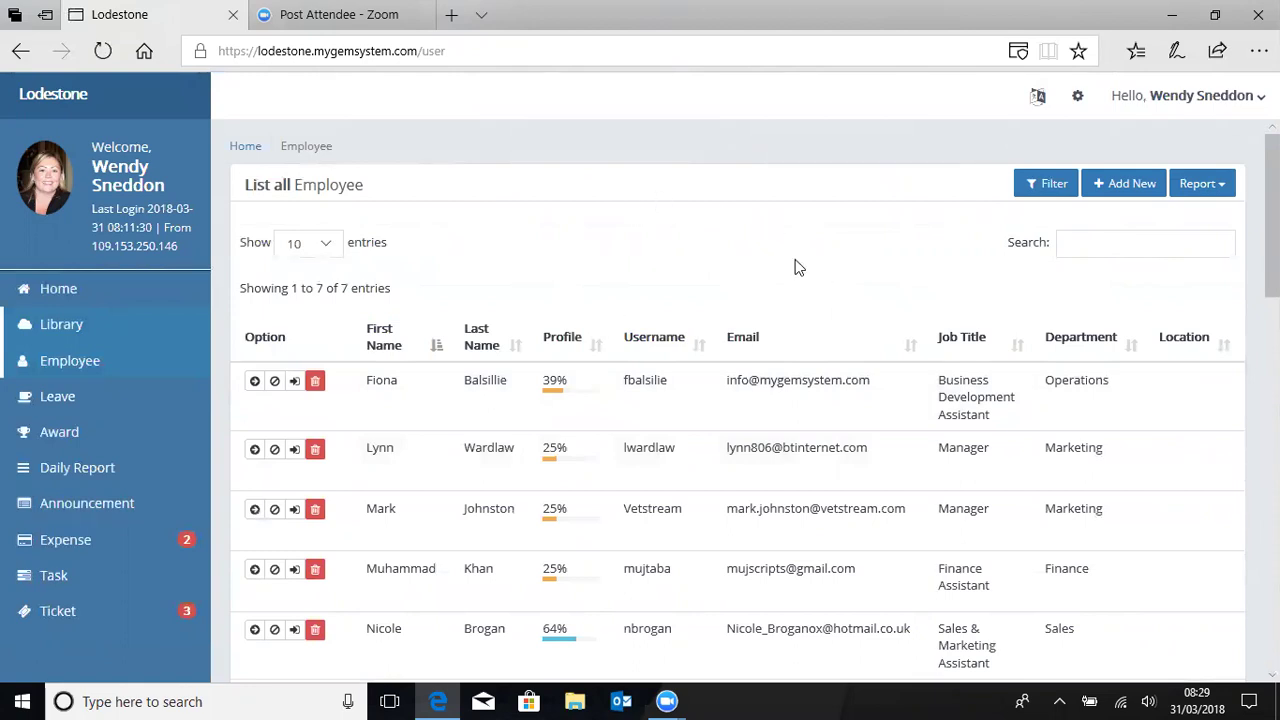
Open the Leave list and bring up the form for adding new leave
click(63, 405)
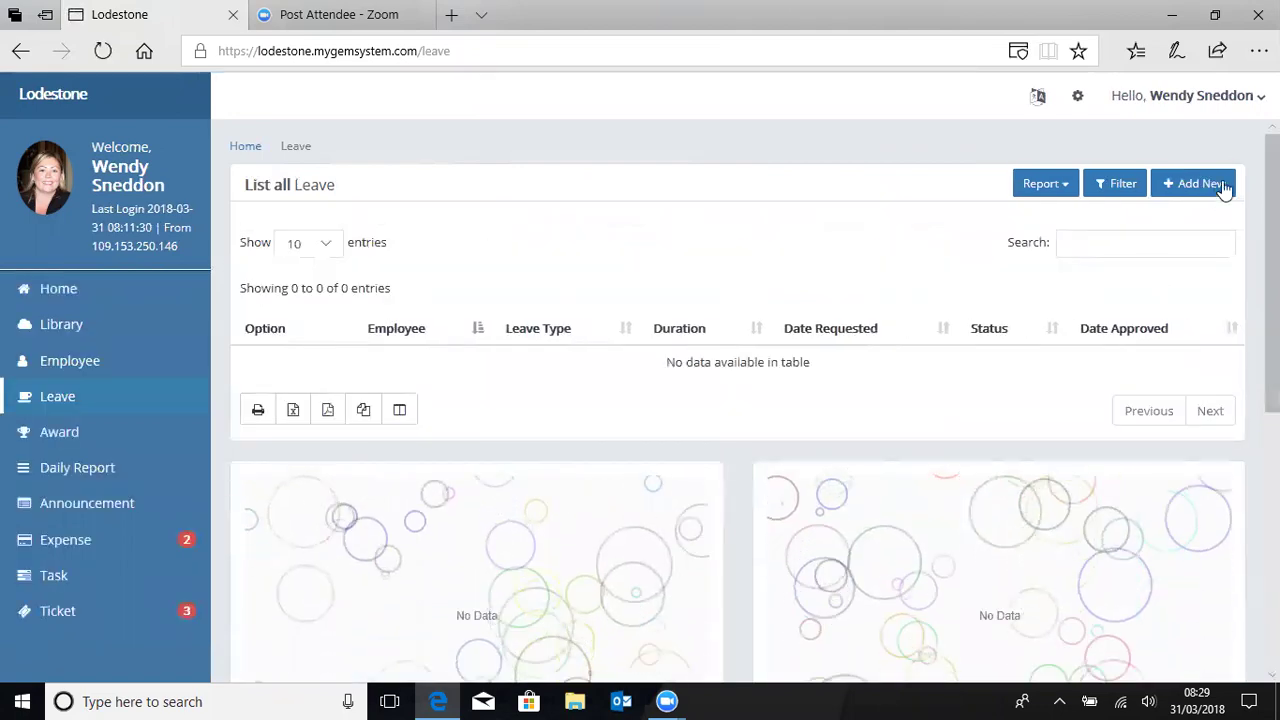
click(1205, 187)
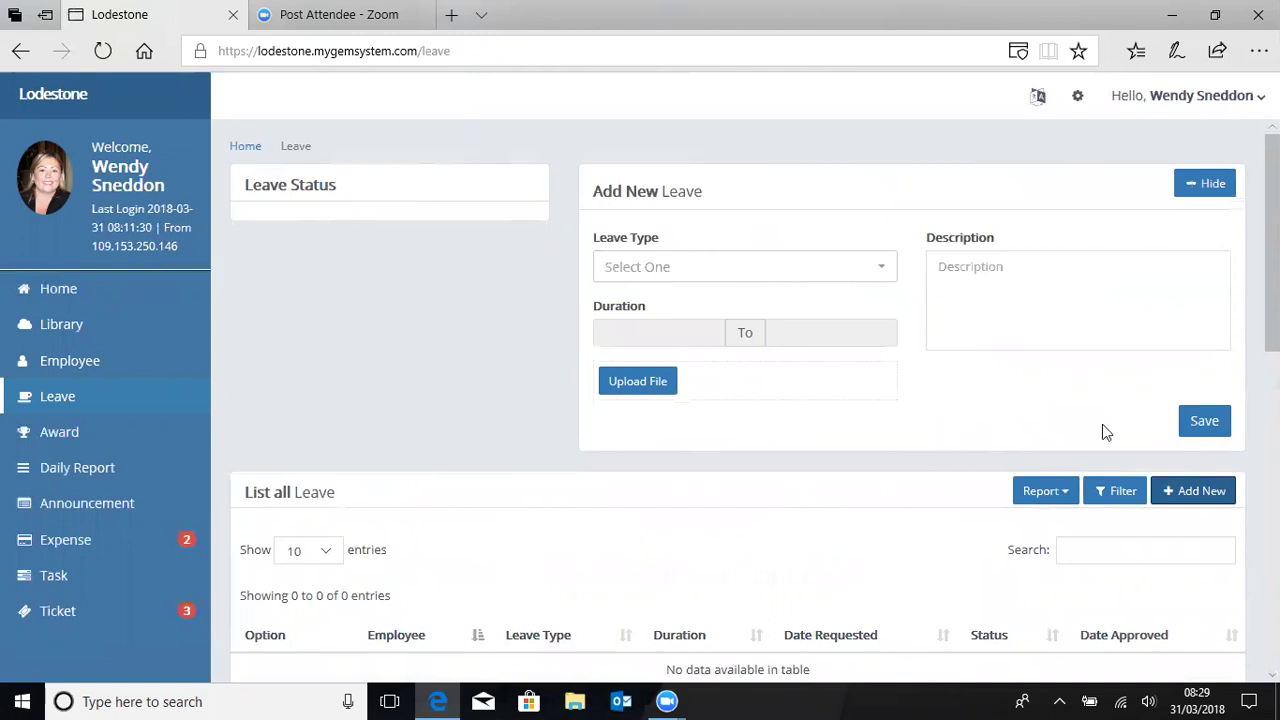
View the Award, Daily Report and Announcement lists one after another
click(62, 438)
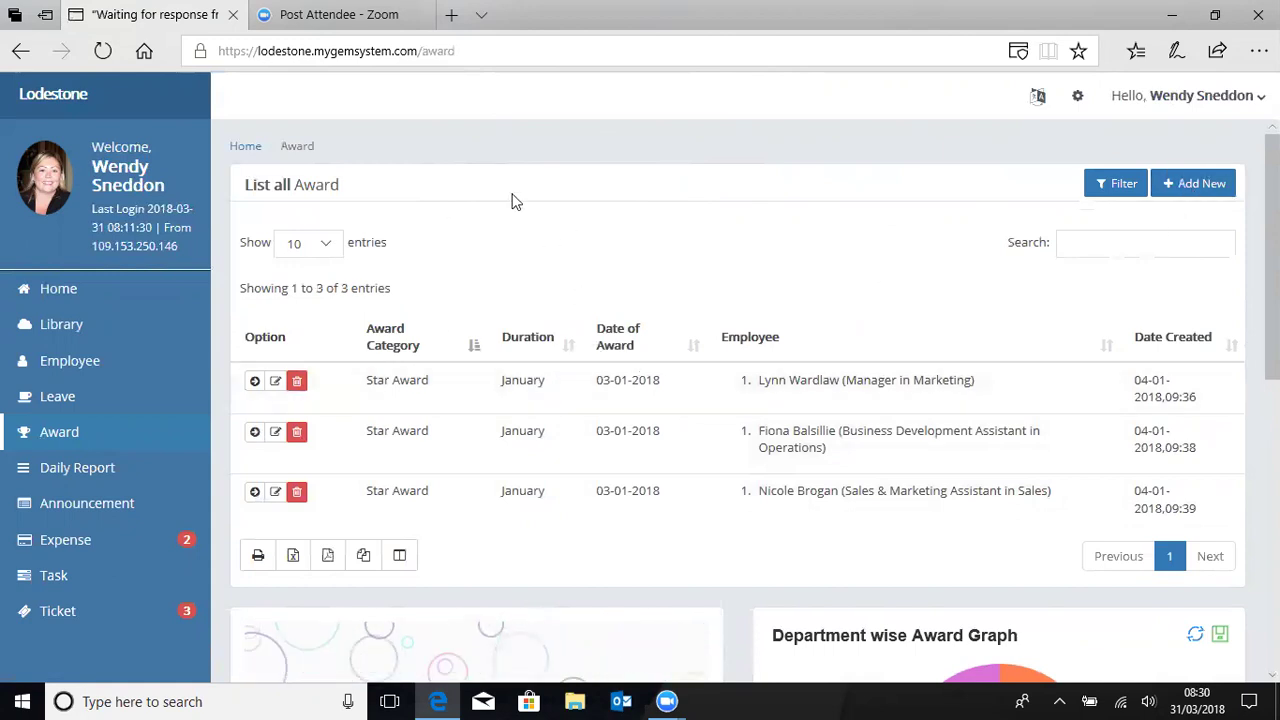
click(75, 475)
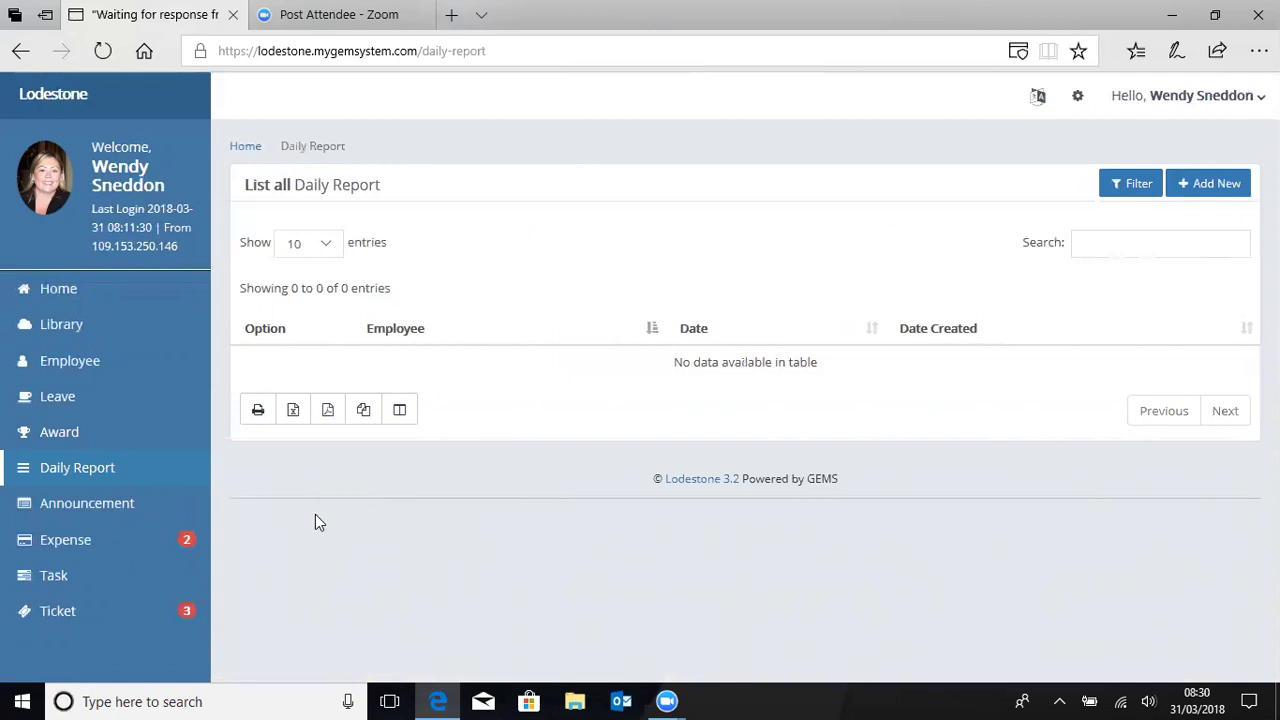
click(116, 508)
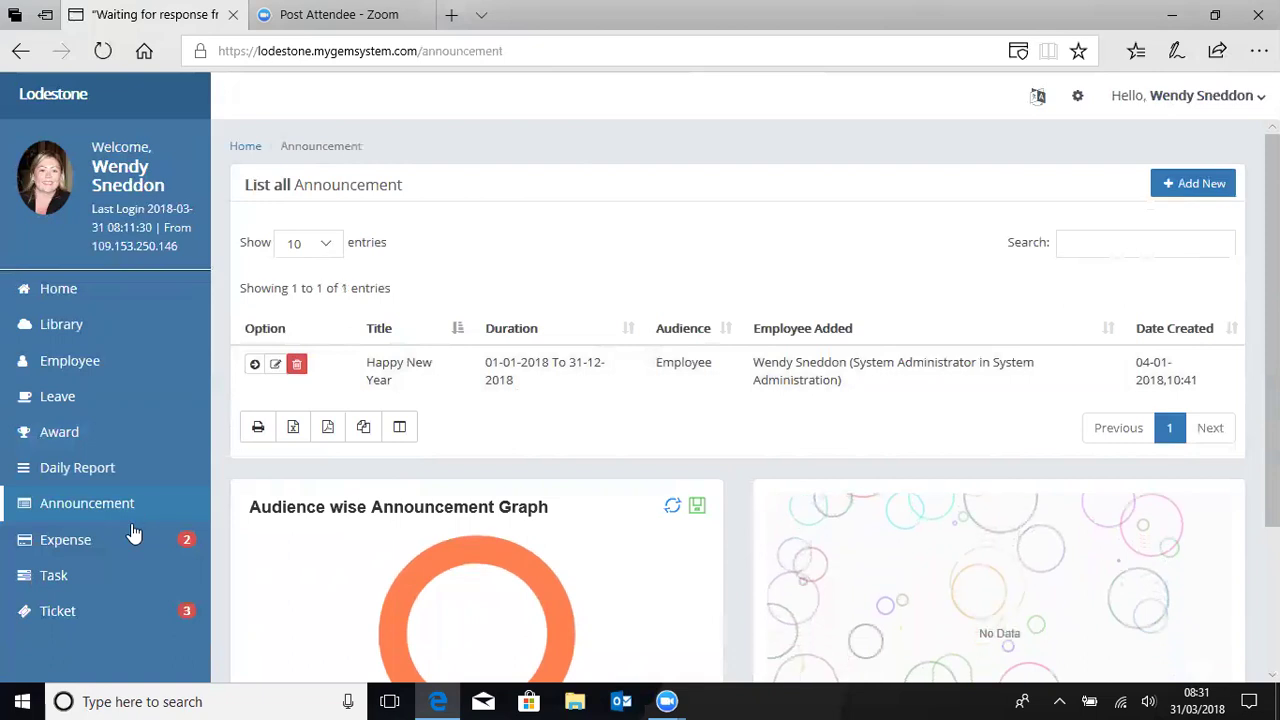
Open the Expense list and bring up the form for adding a new expense
click(70, 550)
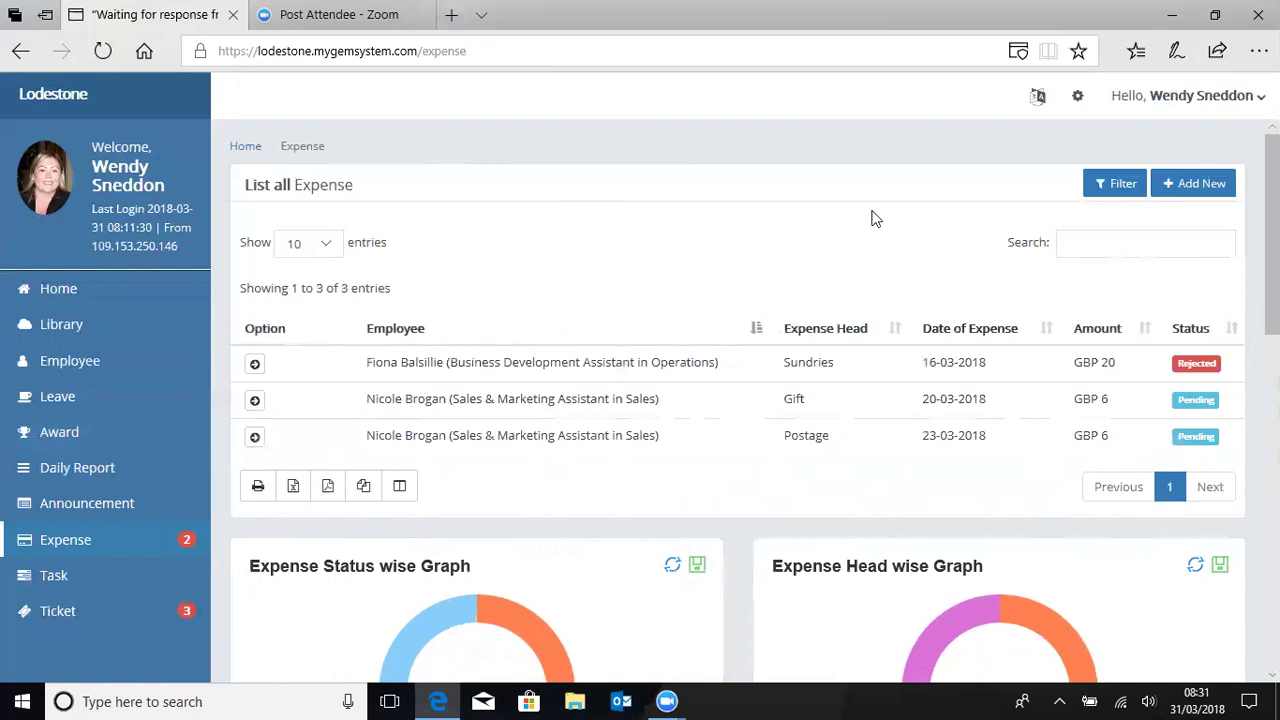
click(1212, 190)
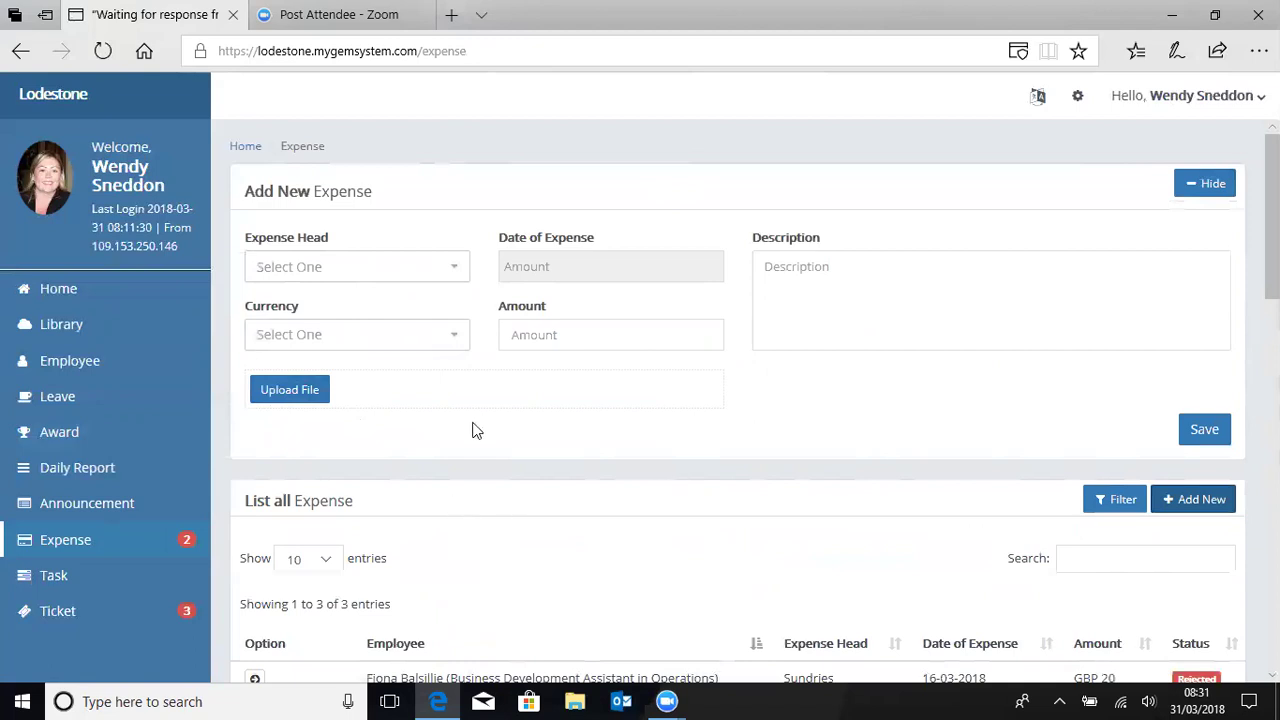
Open the Task list and review the task entries and the graphs below them
click(60, 578)
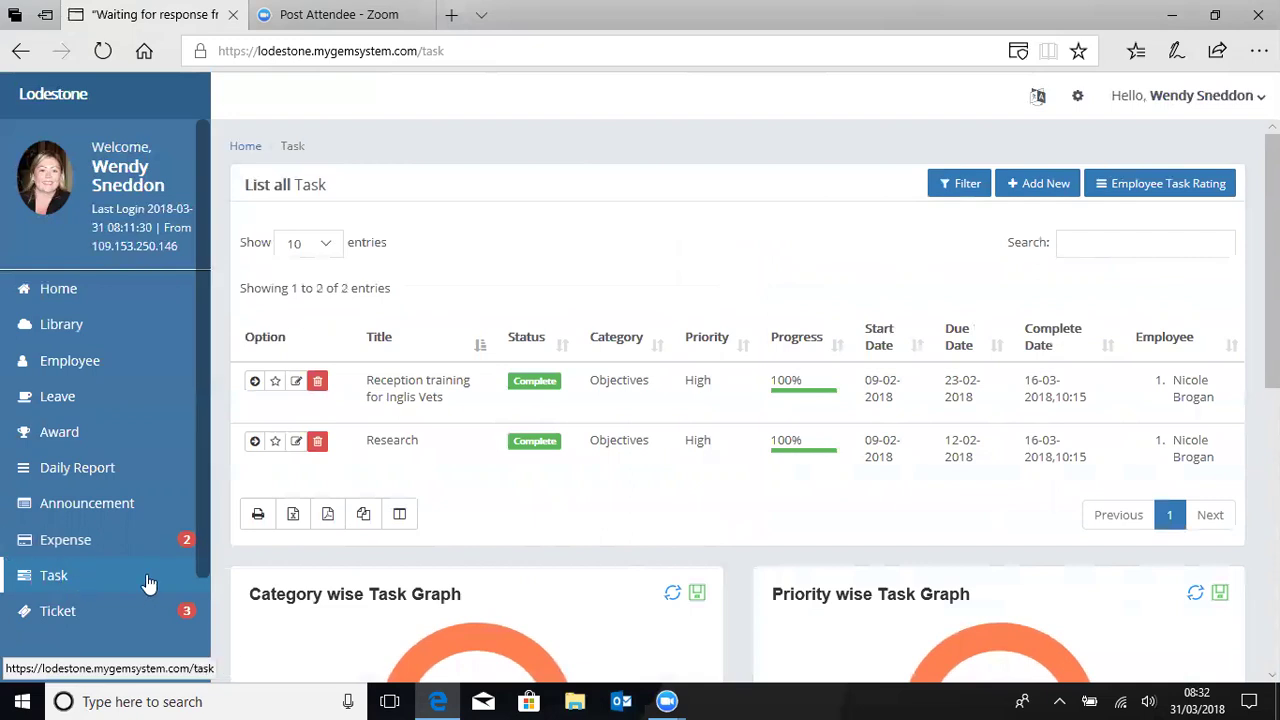
scroll(551, 583, down, 2)
scroll(609, 572, down, 2)
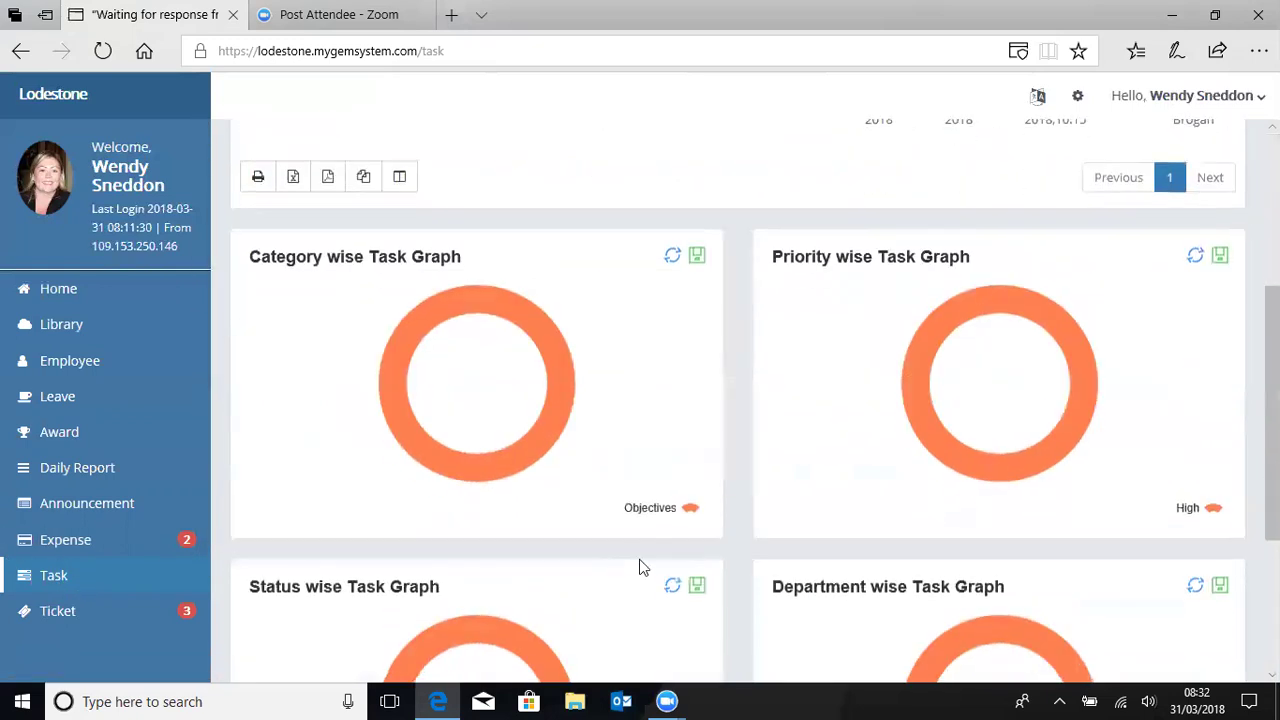
scroll(1114, 209, up, 1)
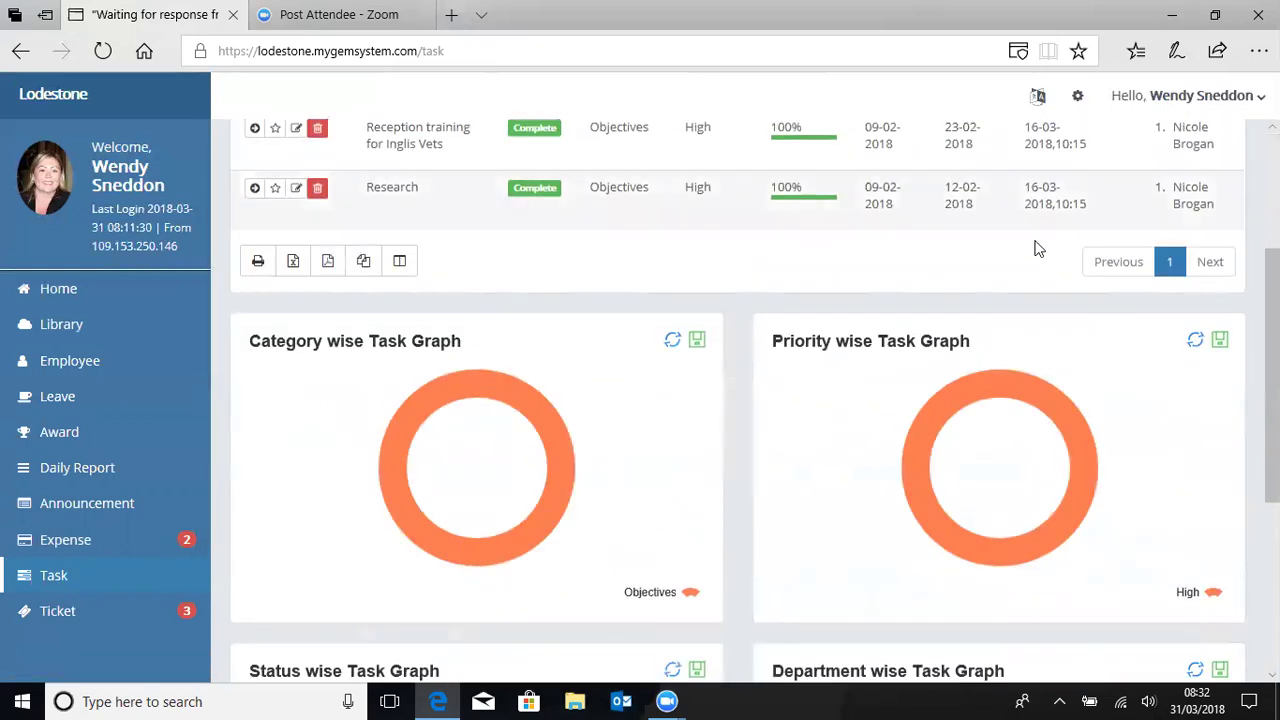
scroll(1040, 249, up, 2)
Bring up the form for adding a new task and check the choices in its Employee field without selecting anyone
click(1038, 191)
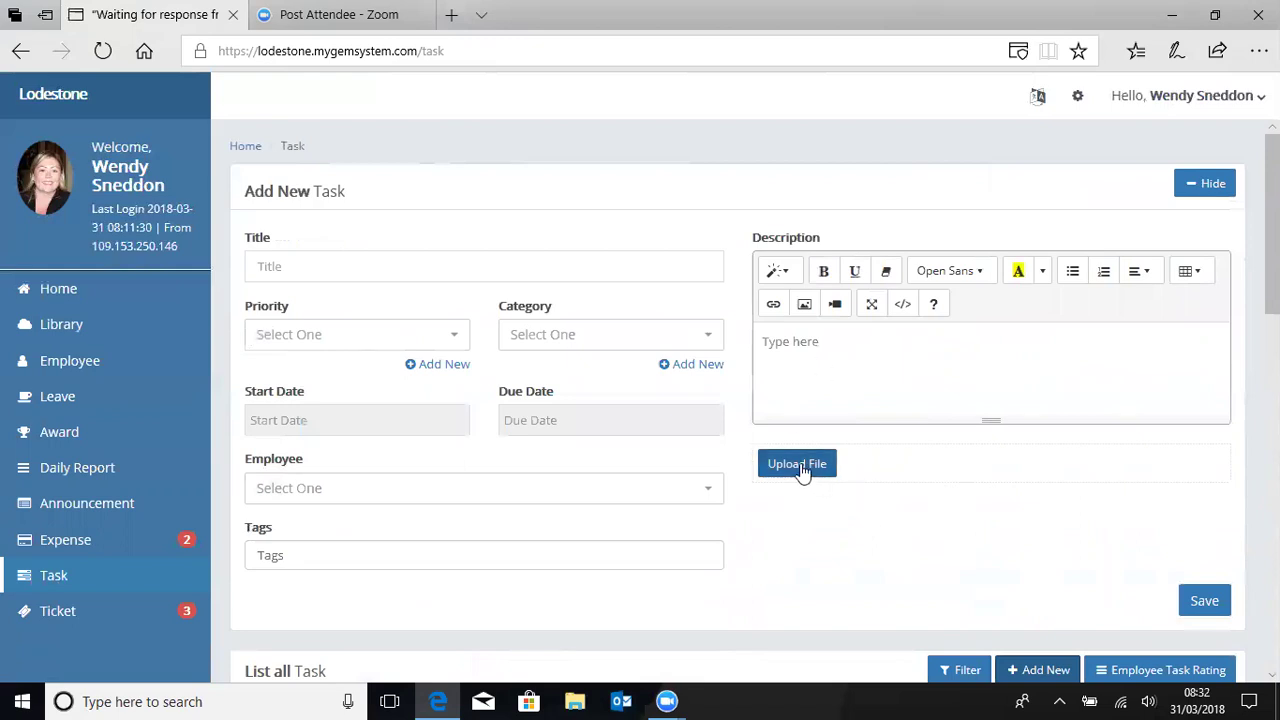
click(712, 492)
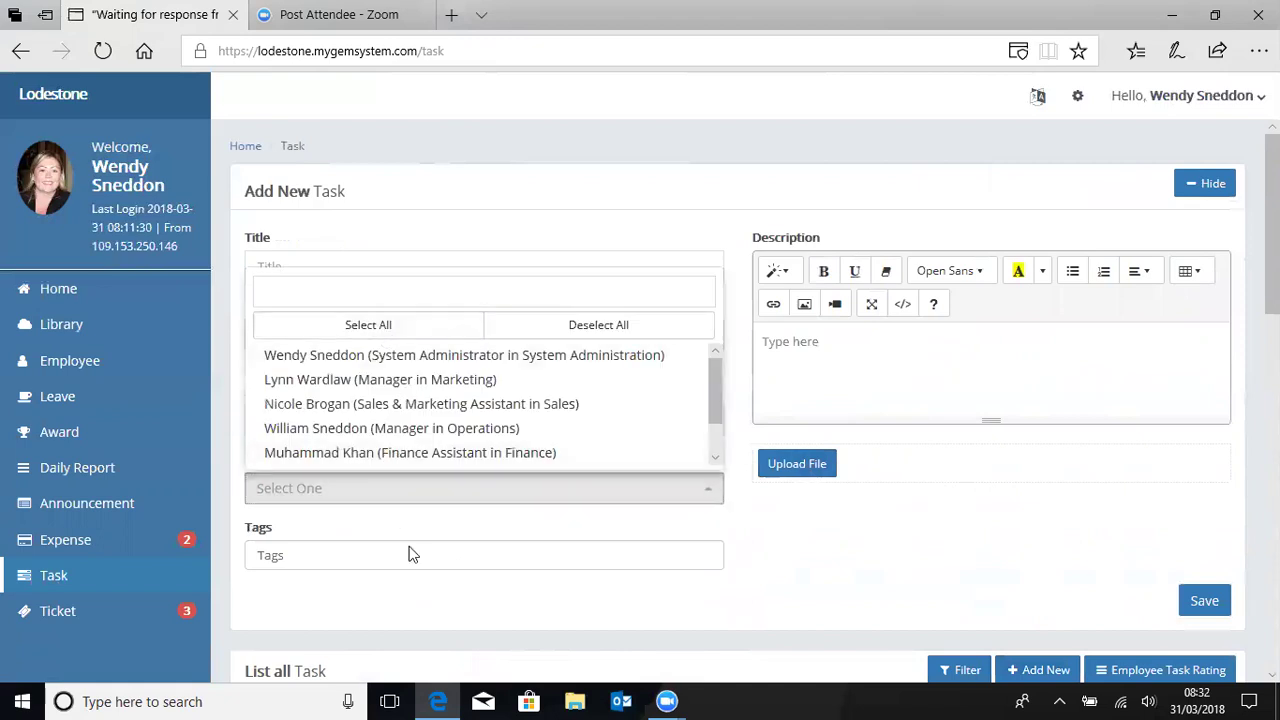
click(913, 529)
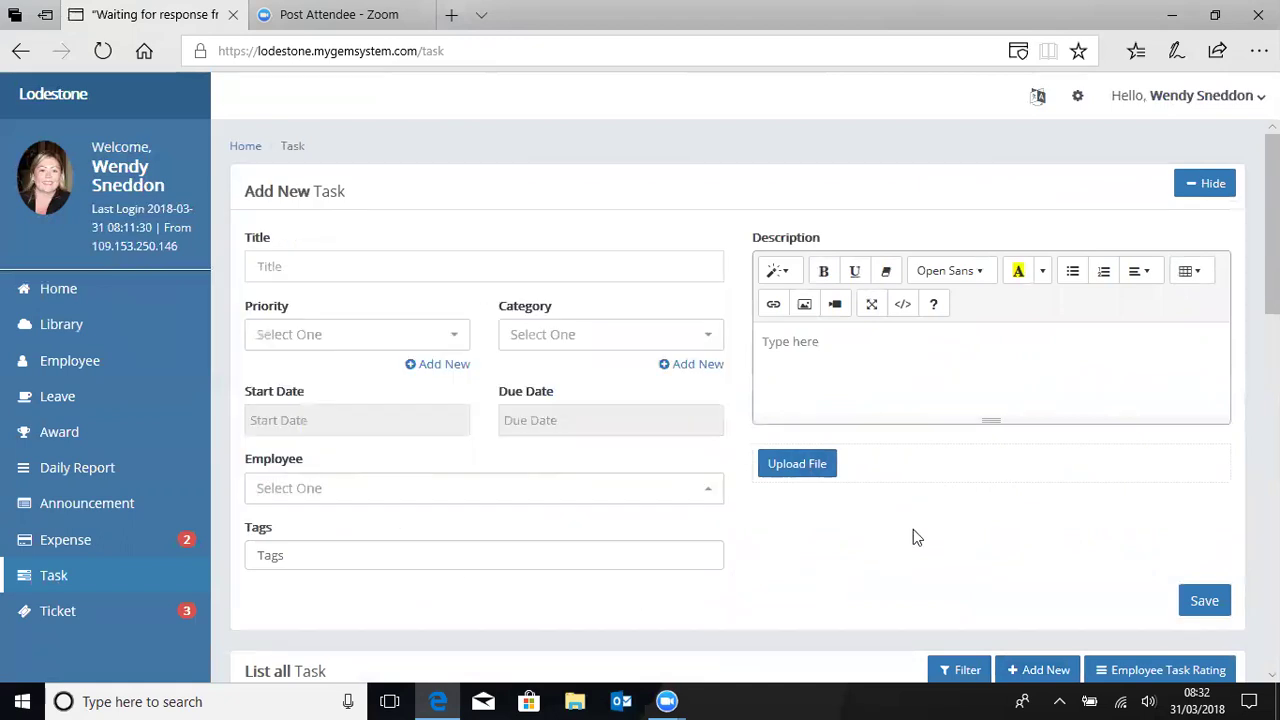
scroll(913, 534, down, 1)
scroll(843, 511, down, 1)
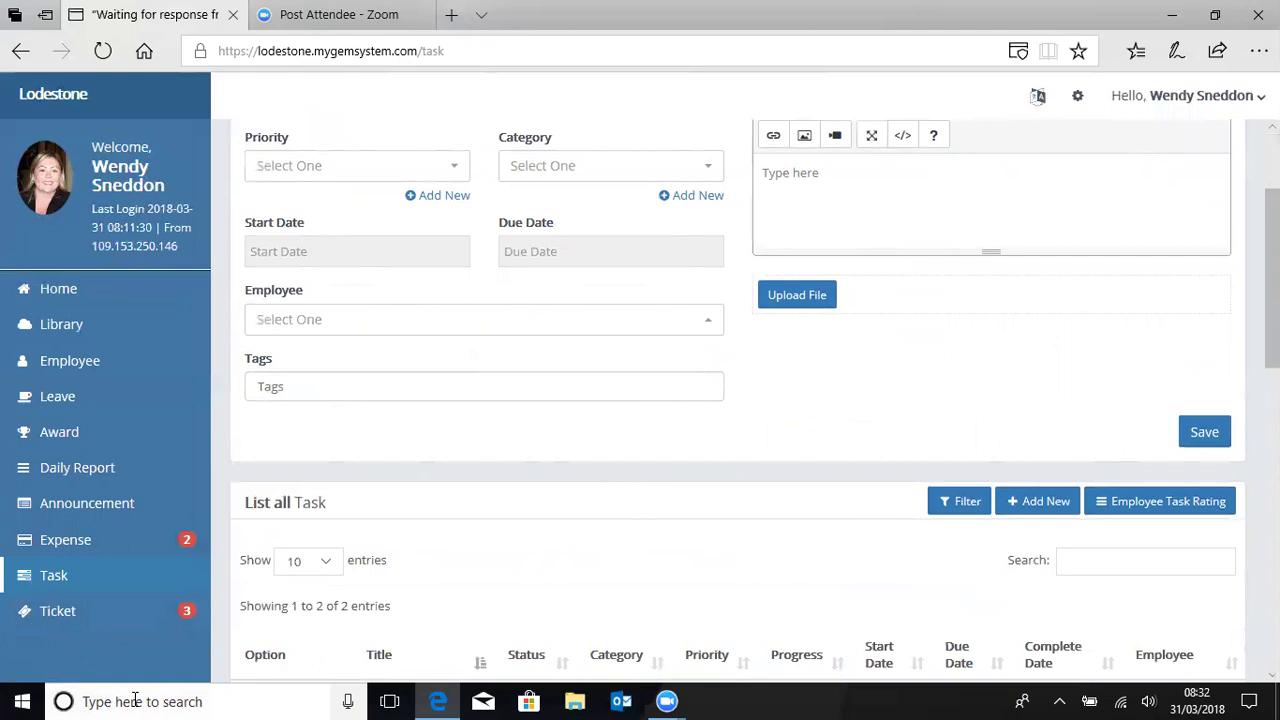
View the Ticket list, and return to the Home dashboard
click(62, 611)
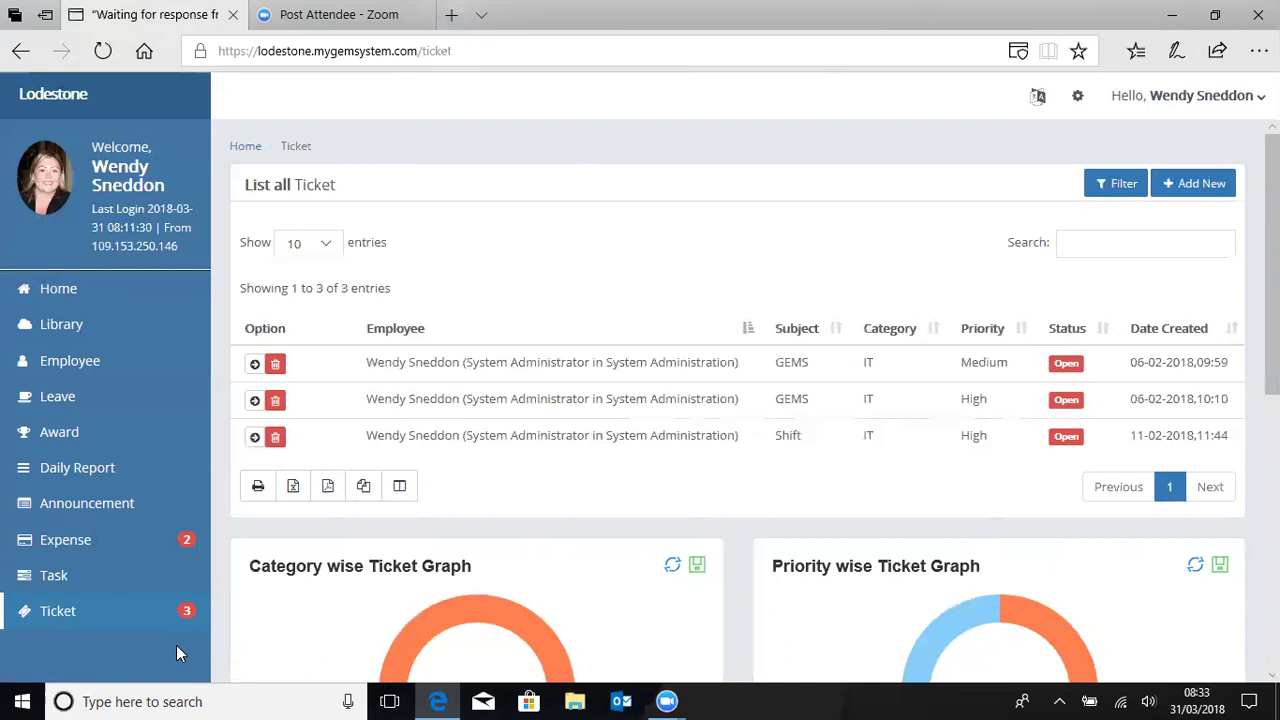
click(56, 289)
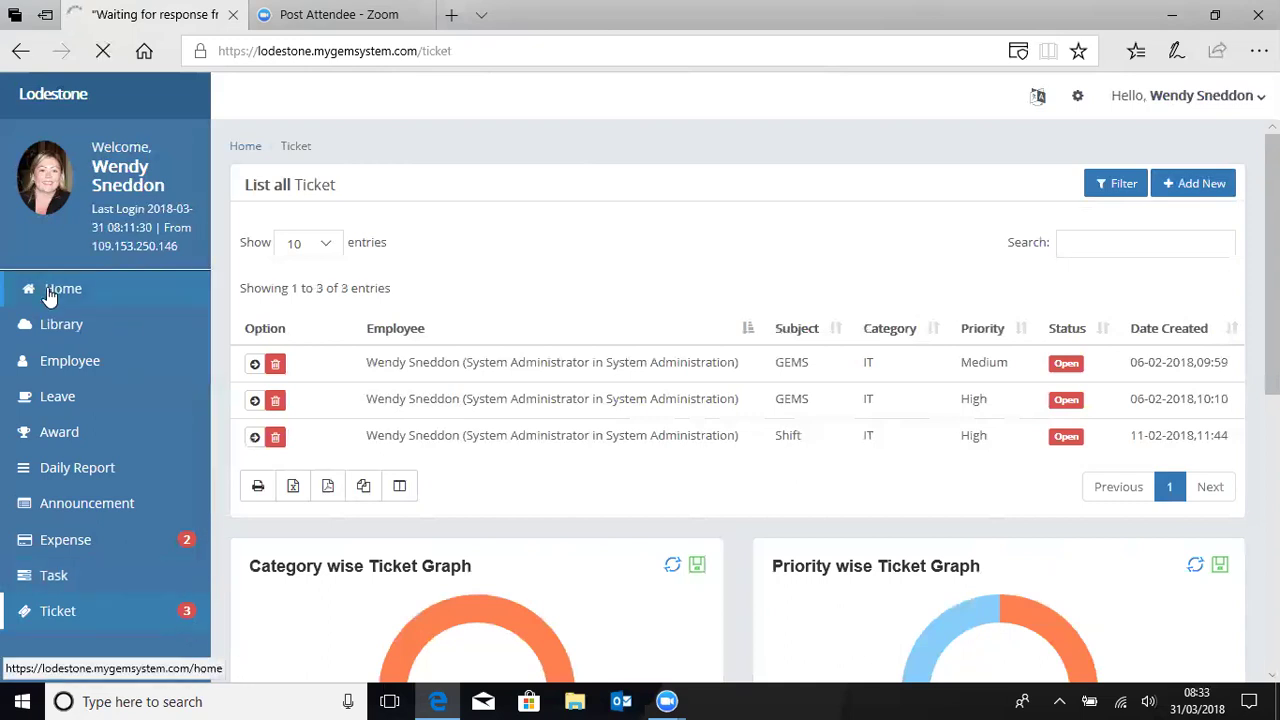